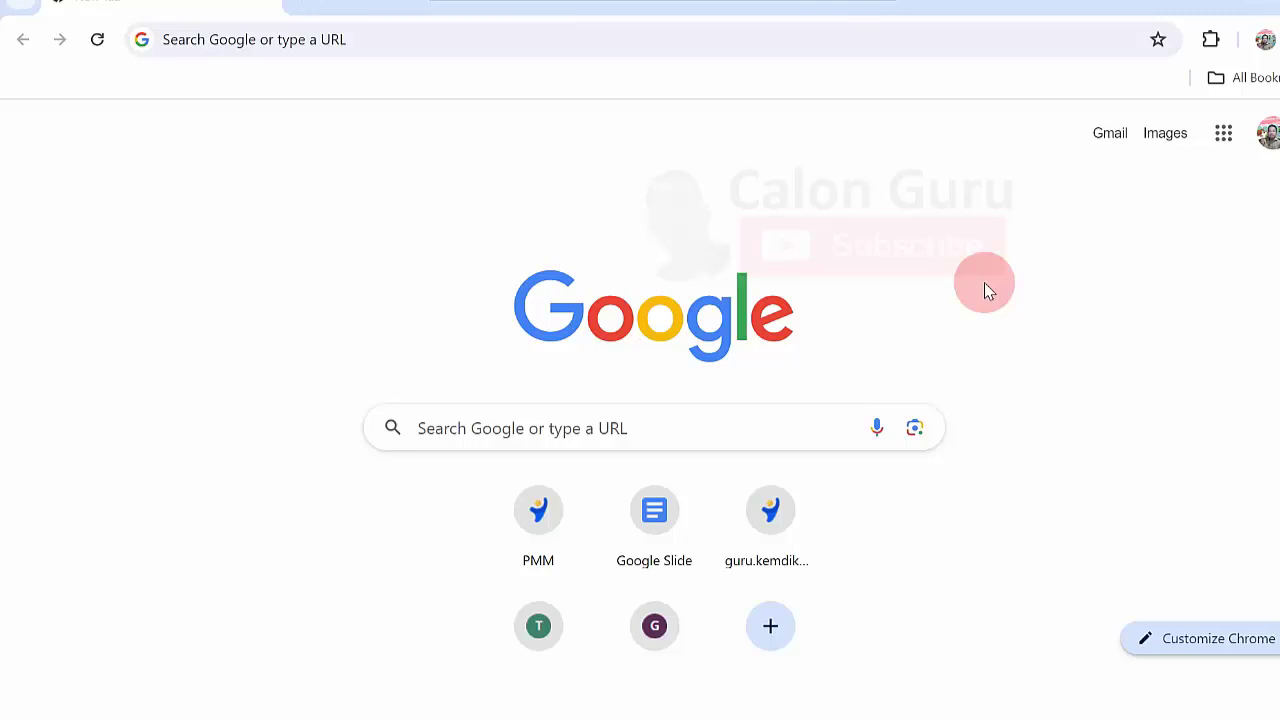
Step: Type the search 'cara membuat pintasan di google chrome' in the address bar, then clear it
left_click(466, 33)
type("cara membuat pintasan di google chrome")
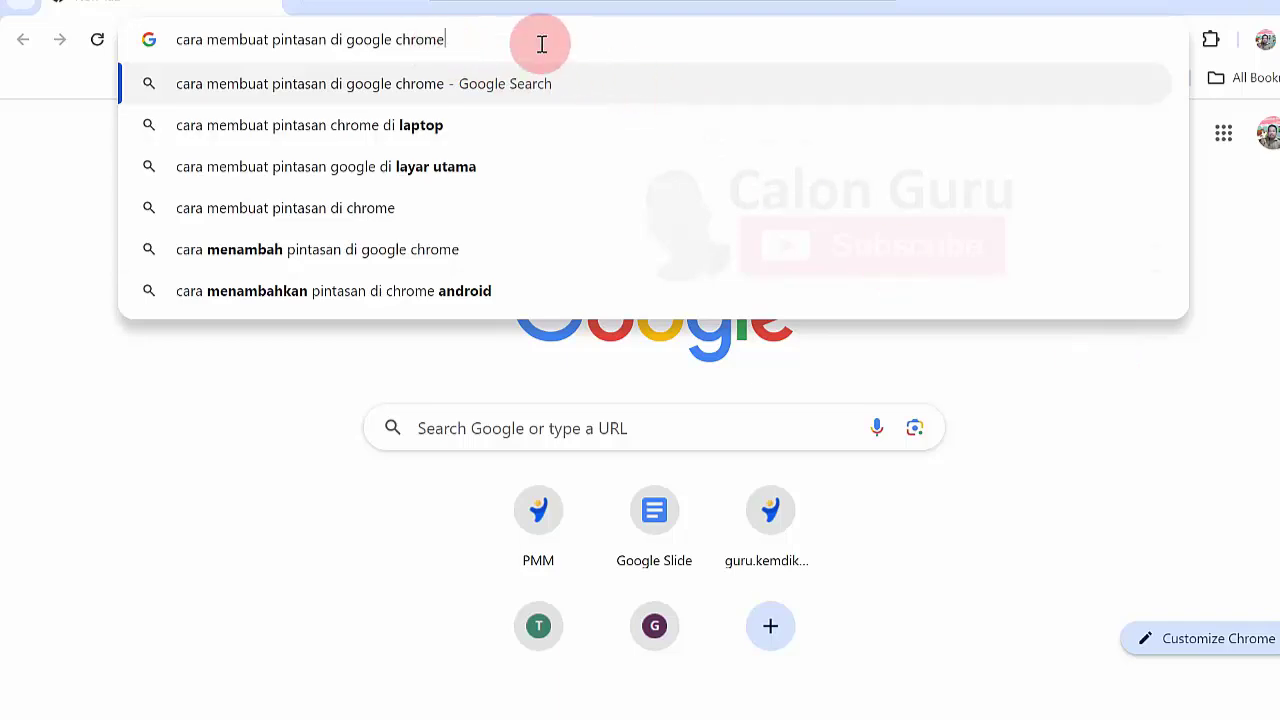
left_click_drag(541, 43, 134, 57)
key("BackSpace")
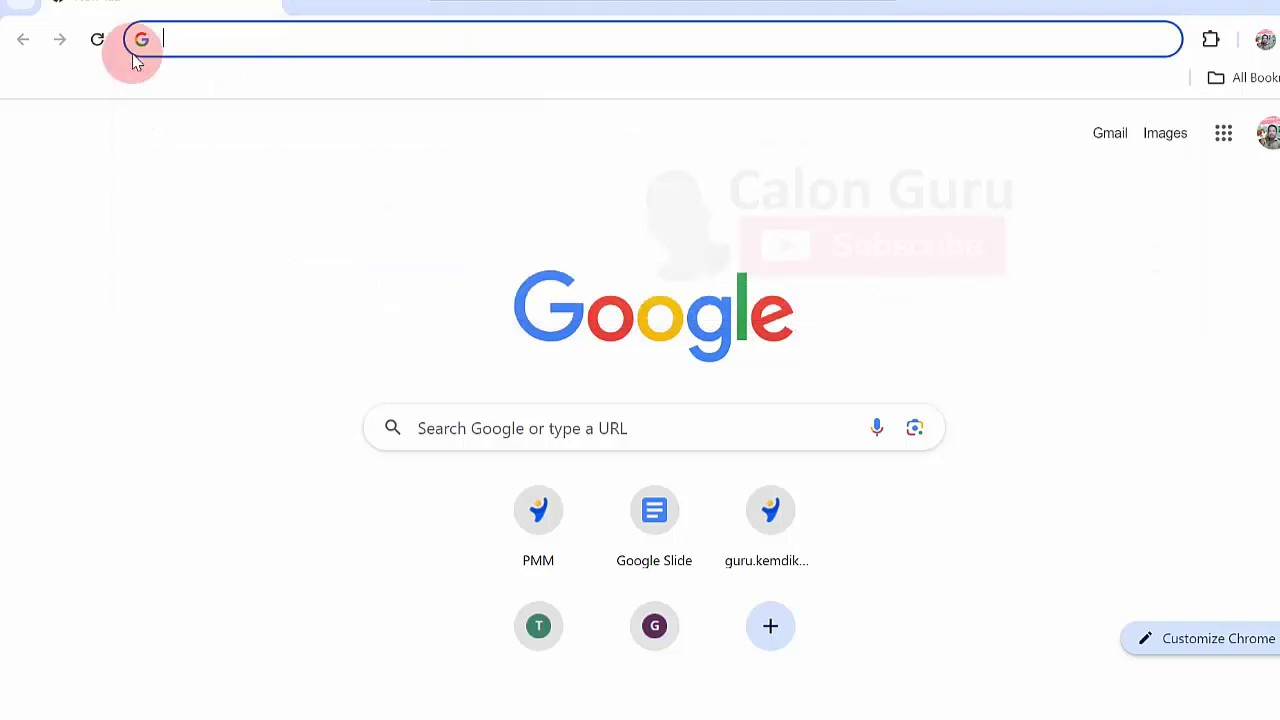
left_click(1065, 278)
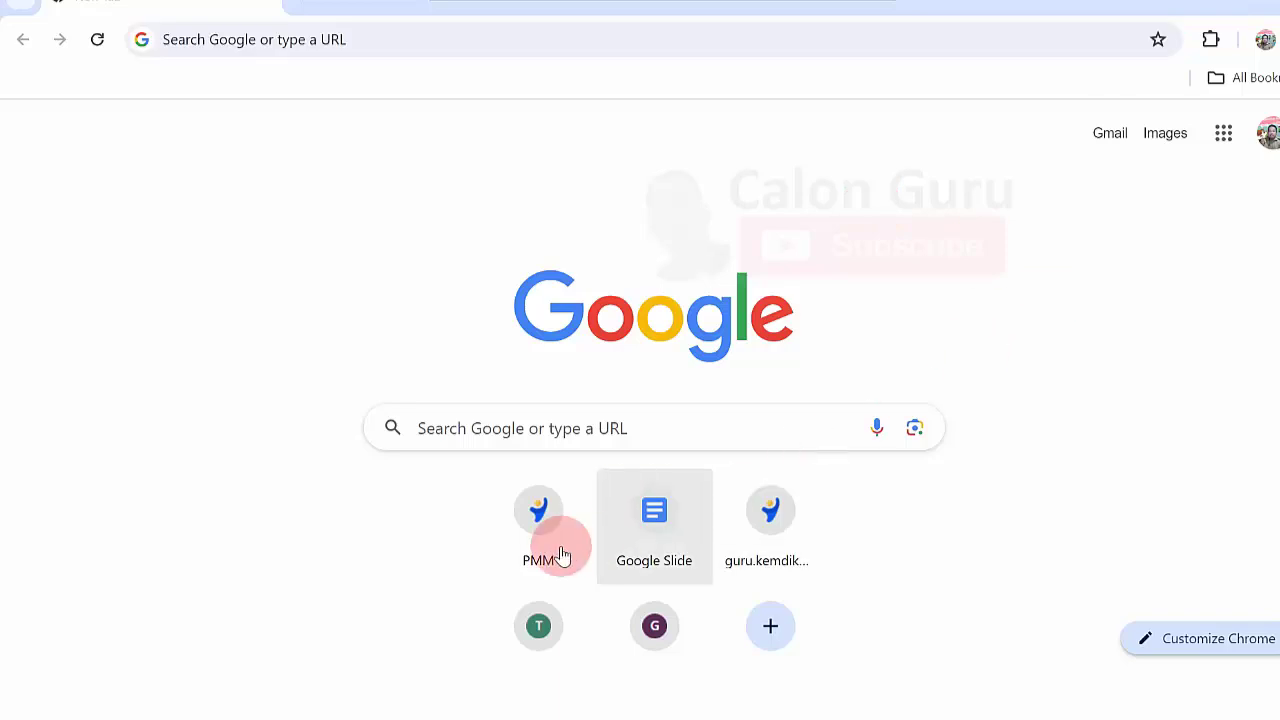
mouse_move(538, 525)
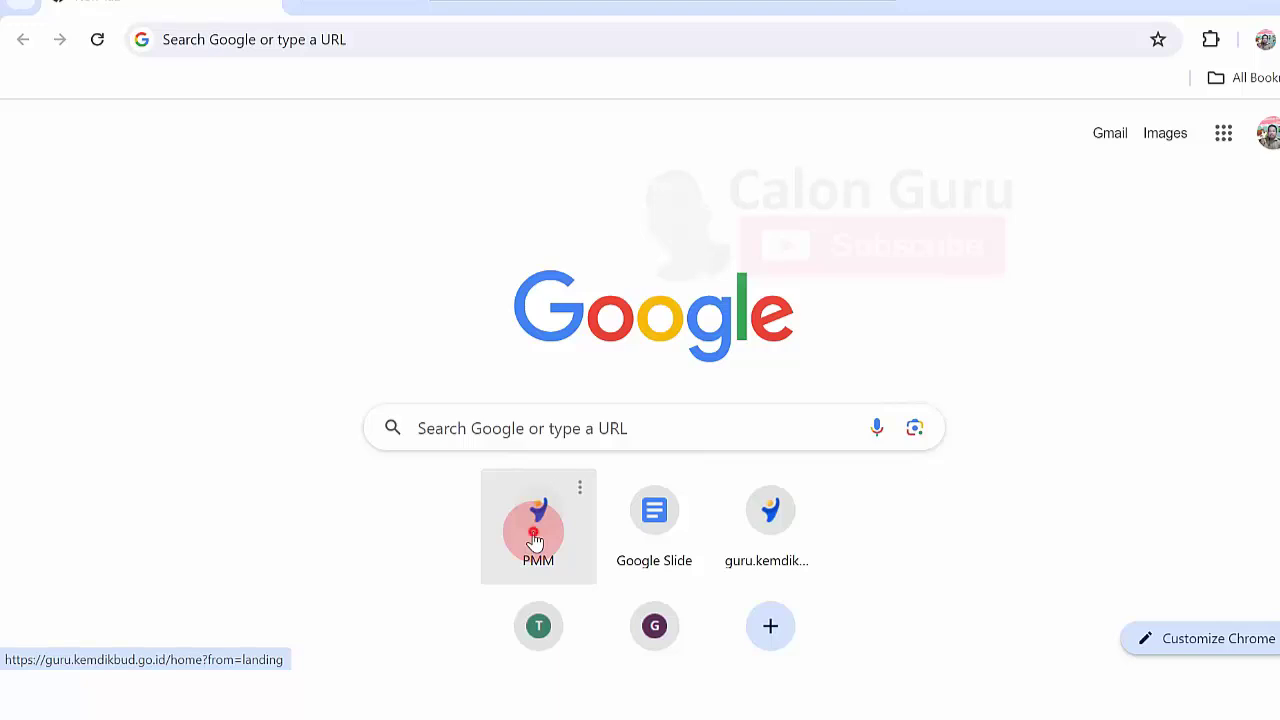
Step: Open the PMM and Google Slide shortcuts to see their pages, then close those tabs
left_click(535, 541)
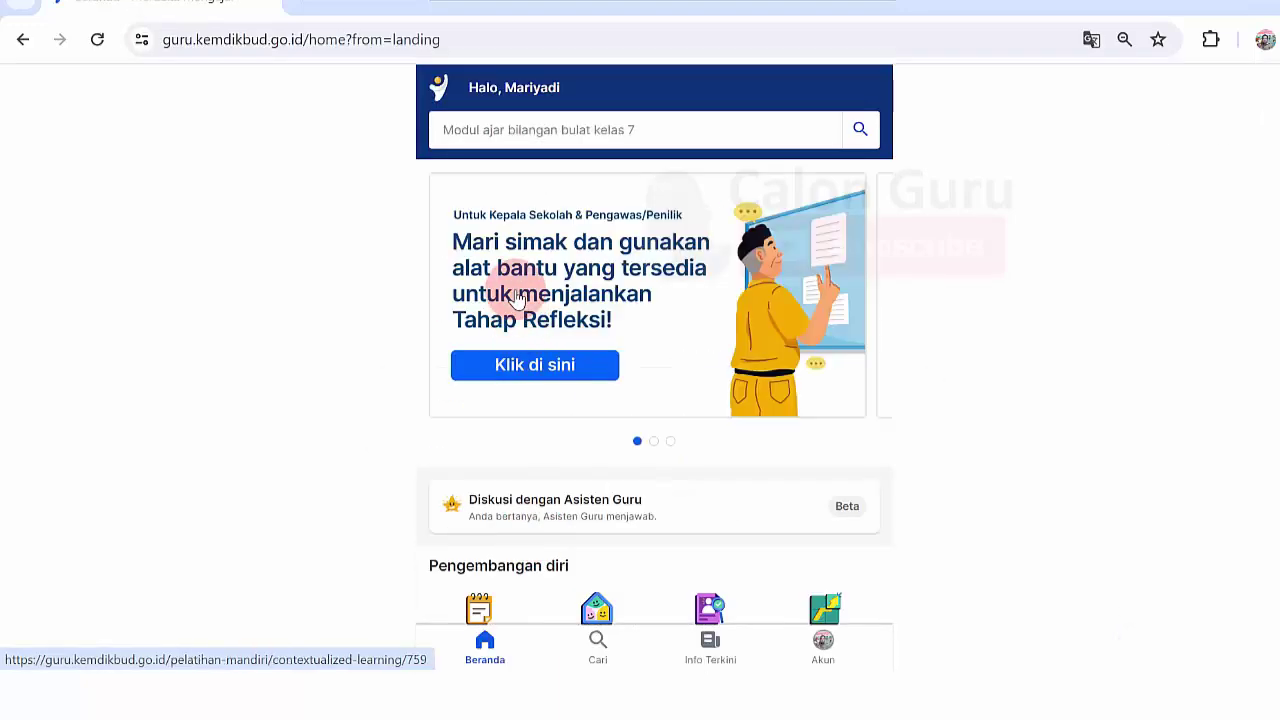
left_click(308, 6)
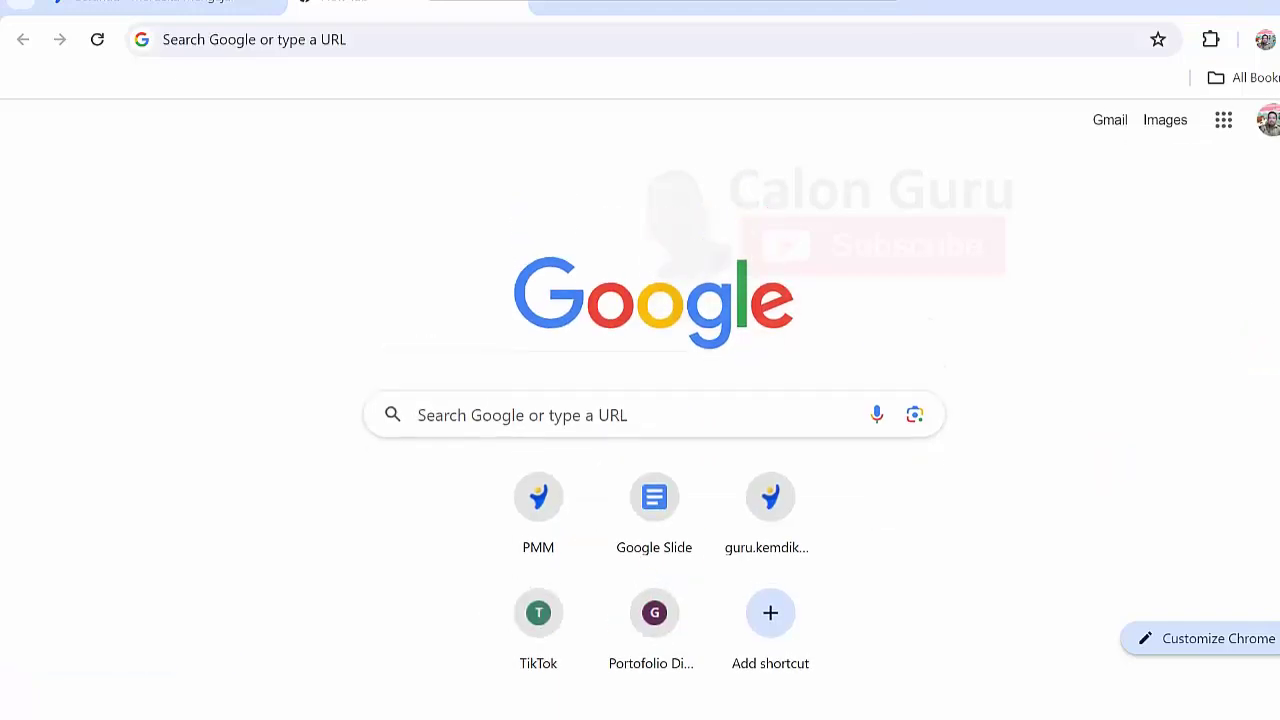
left_click(656, 542)
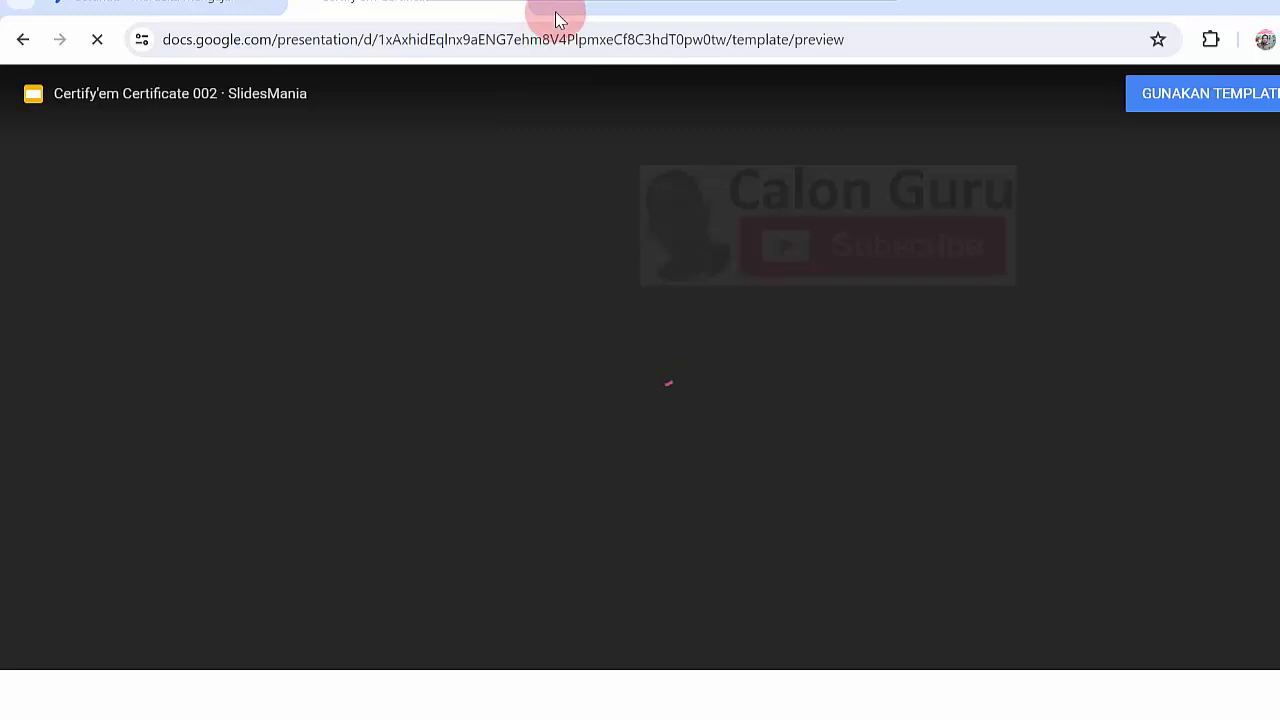
left_click(548, 12)
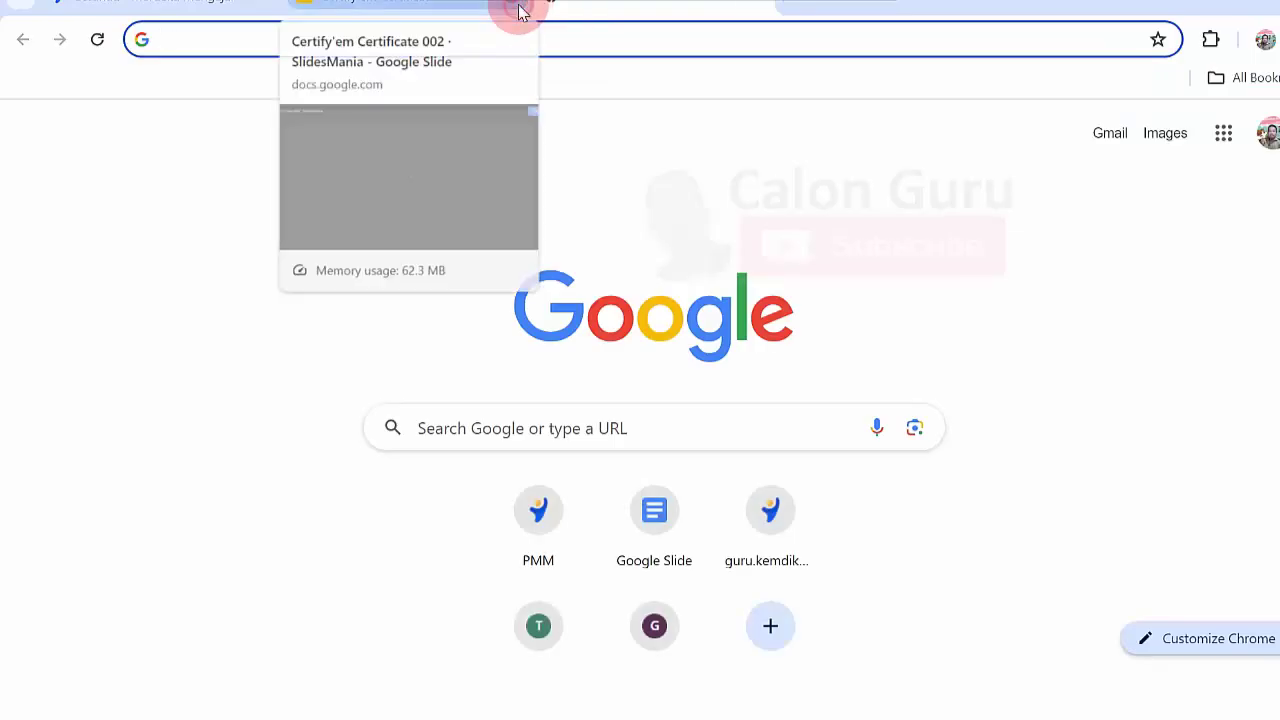
left_click(967, 270)
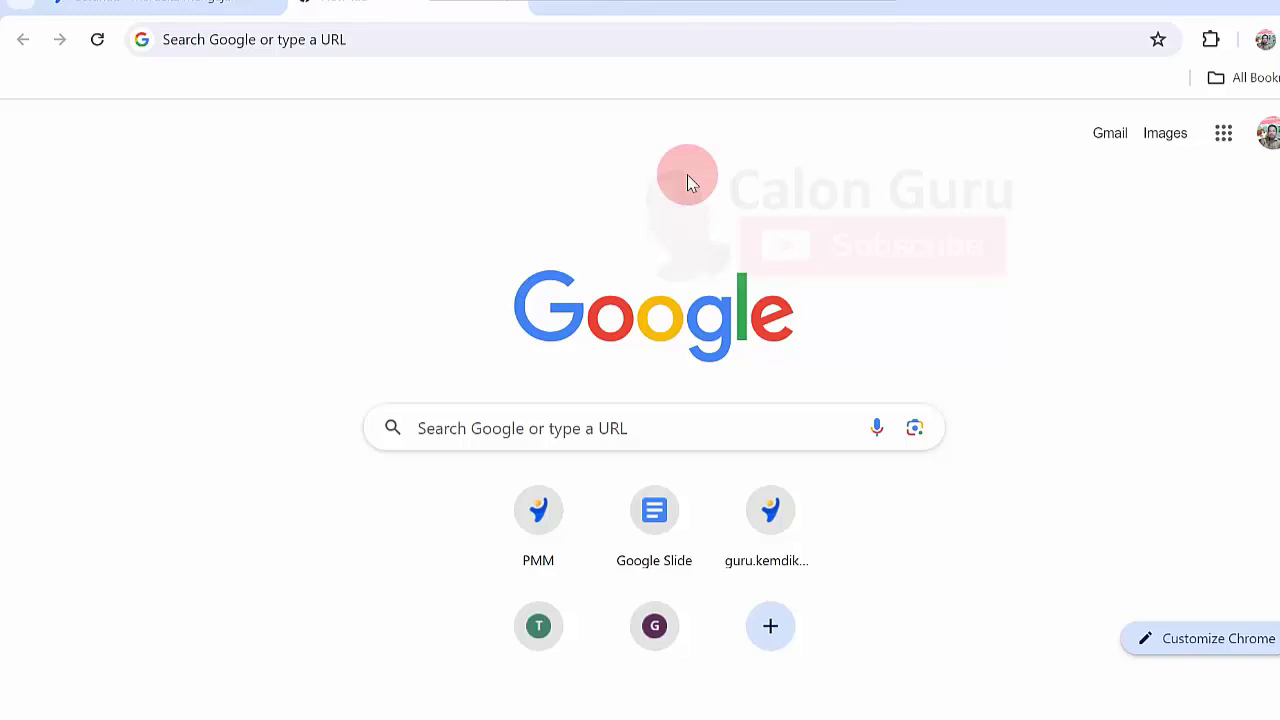
left_click(273, 4)
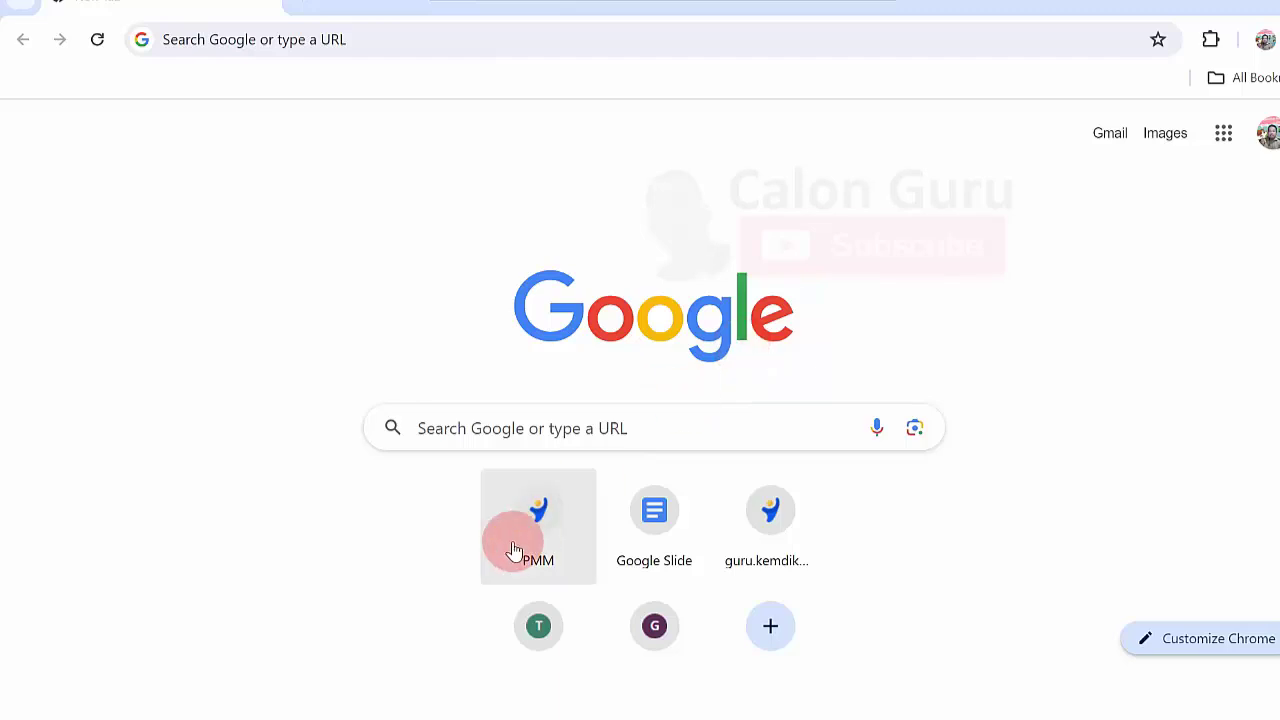
mouse_move(538, 525)
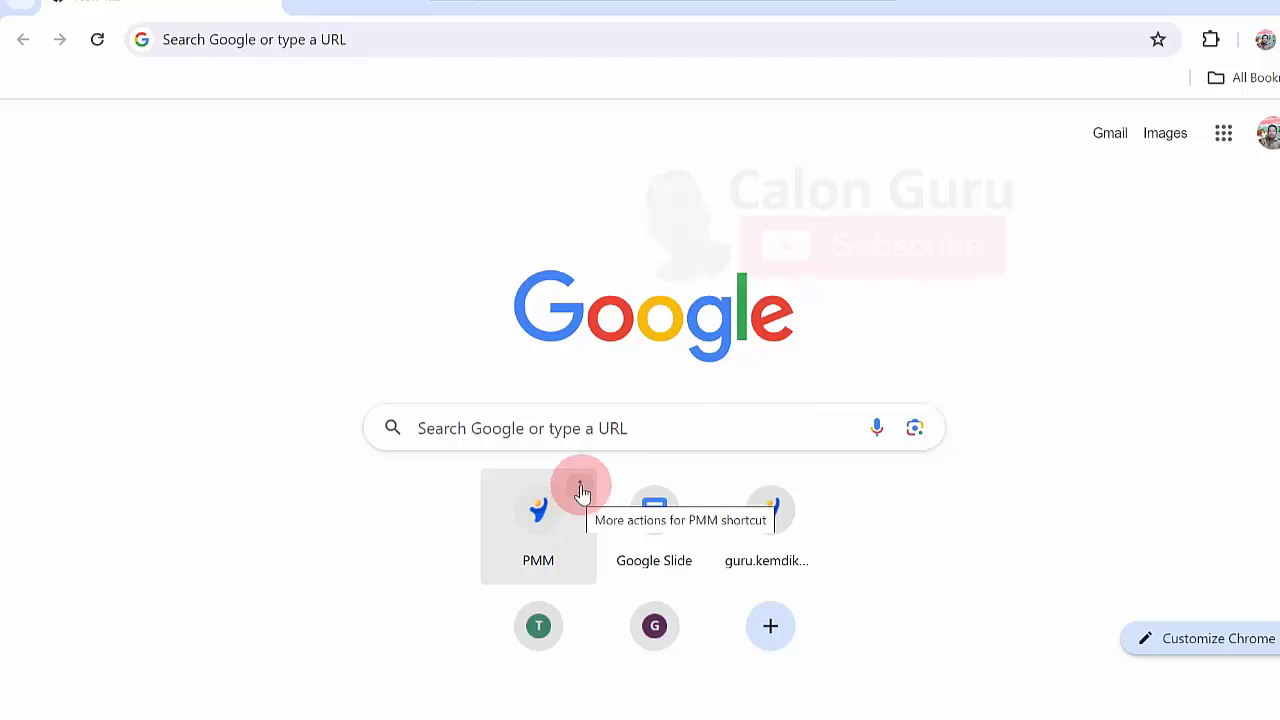
Step: Remove the PMM tile, then the second PMM-logo tile, through each tile's menu
left_click(580, 490)
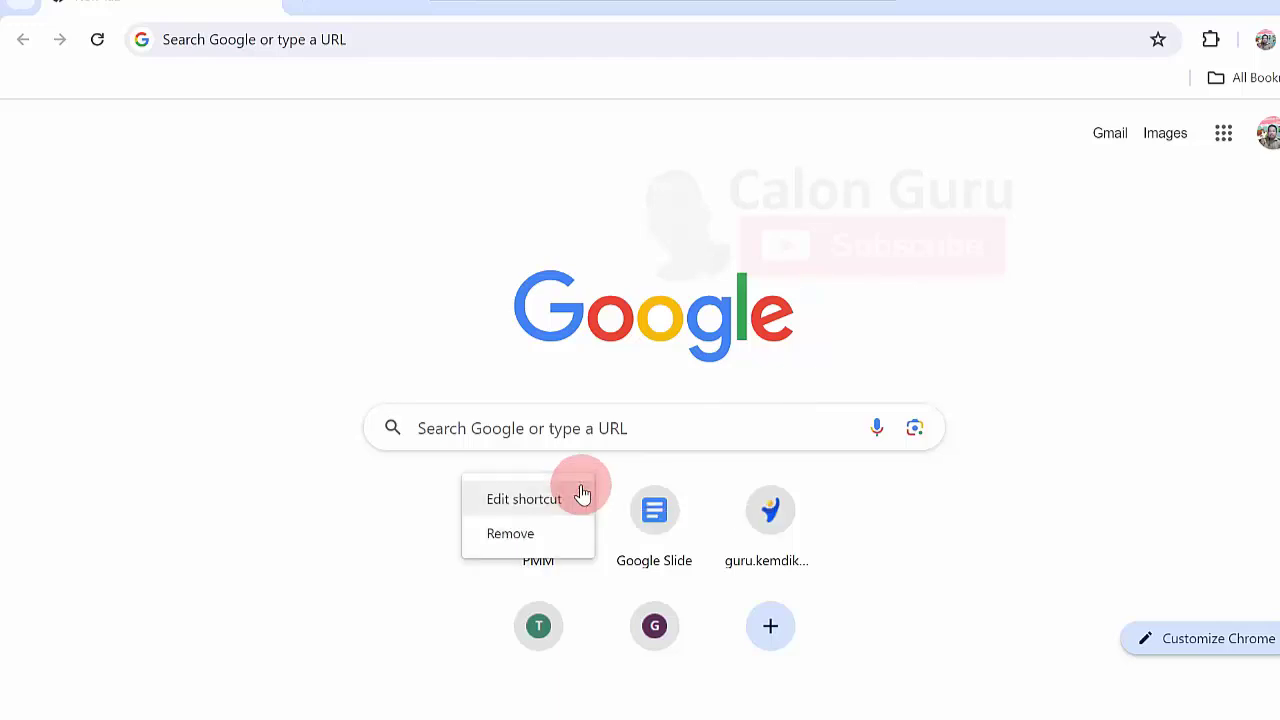
left_click(535, 535)
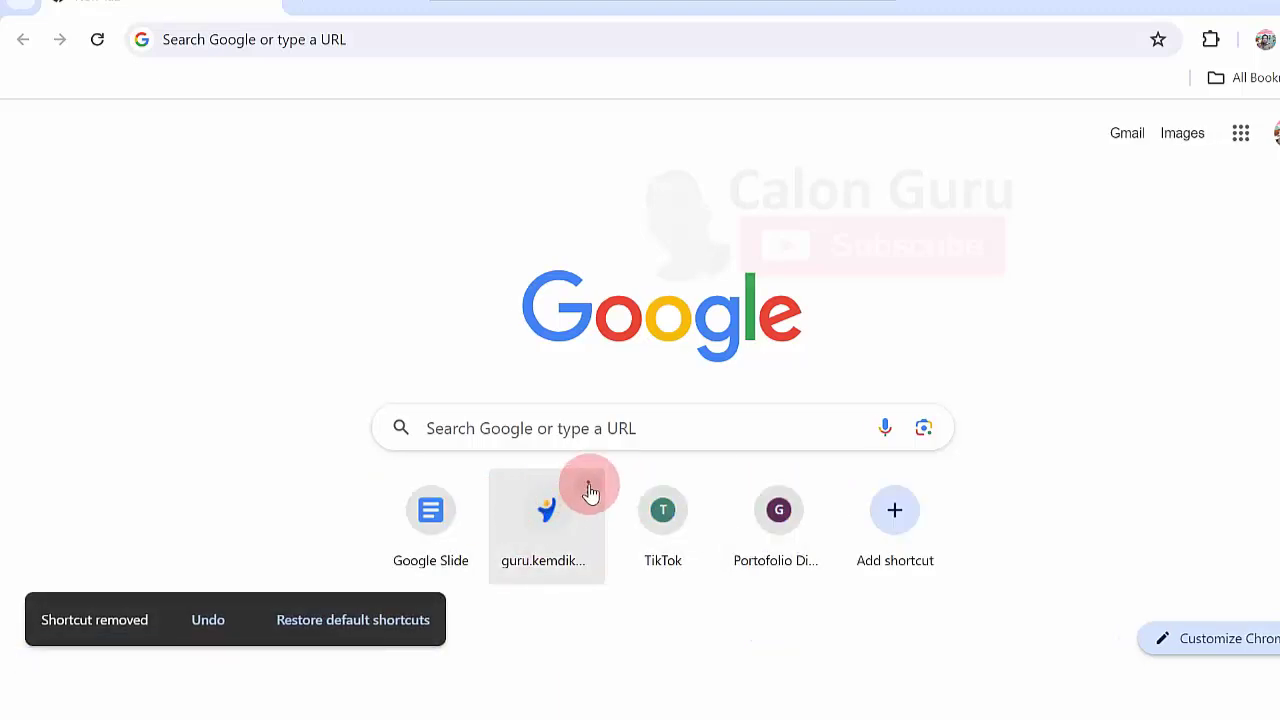
left_click(588, 487)
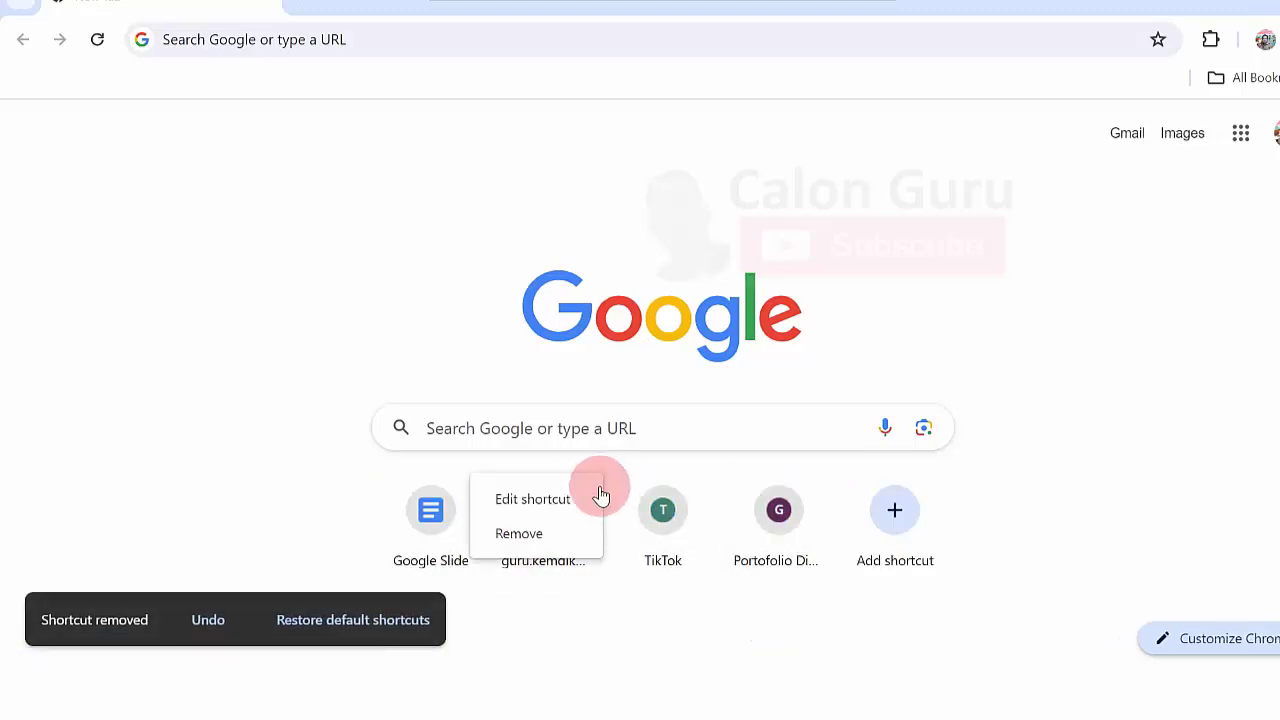
left_click(555, 533)
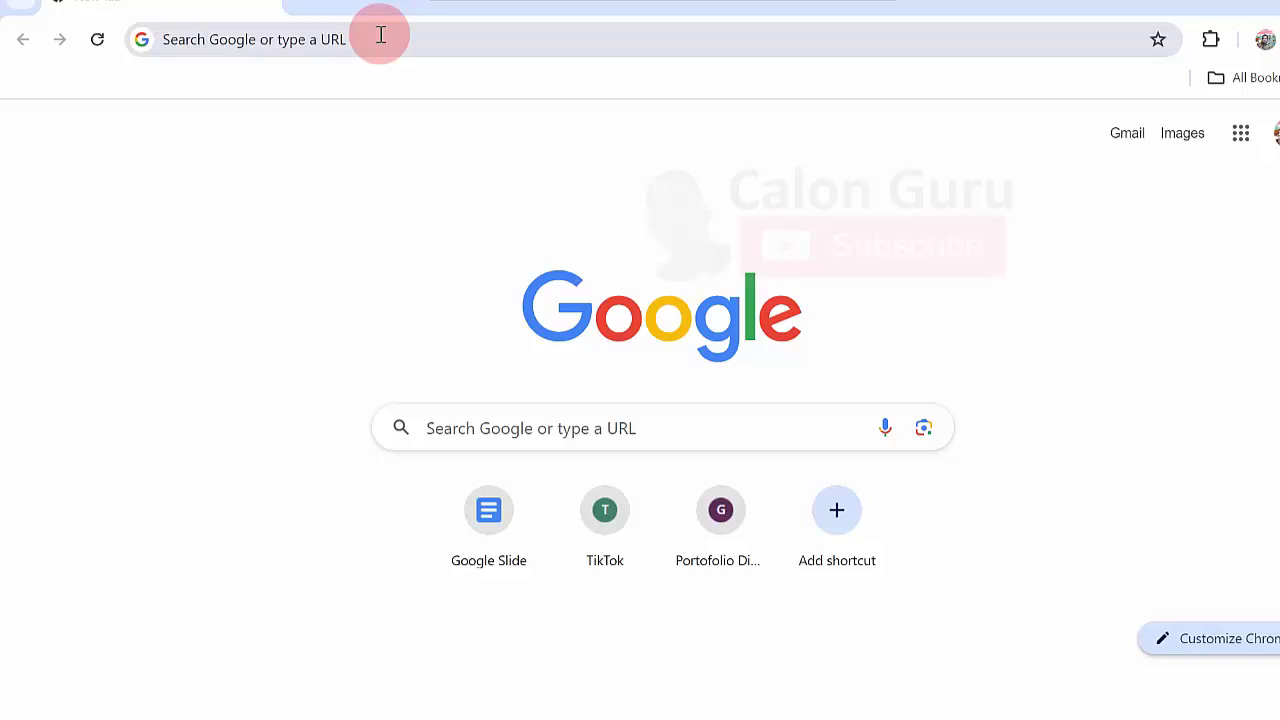
Step: Go to guru.kemdikbud.go.id by typing 'gu' and accepting the autocompleted address
left_click(394, 256)
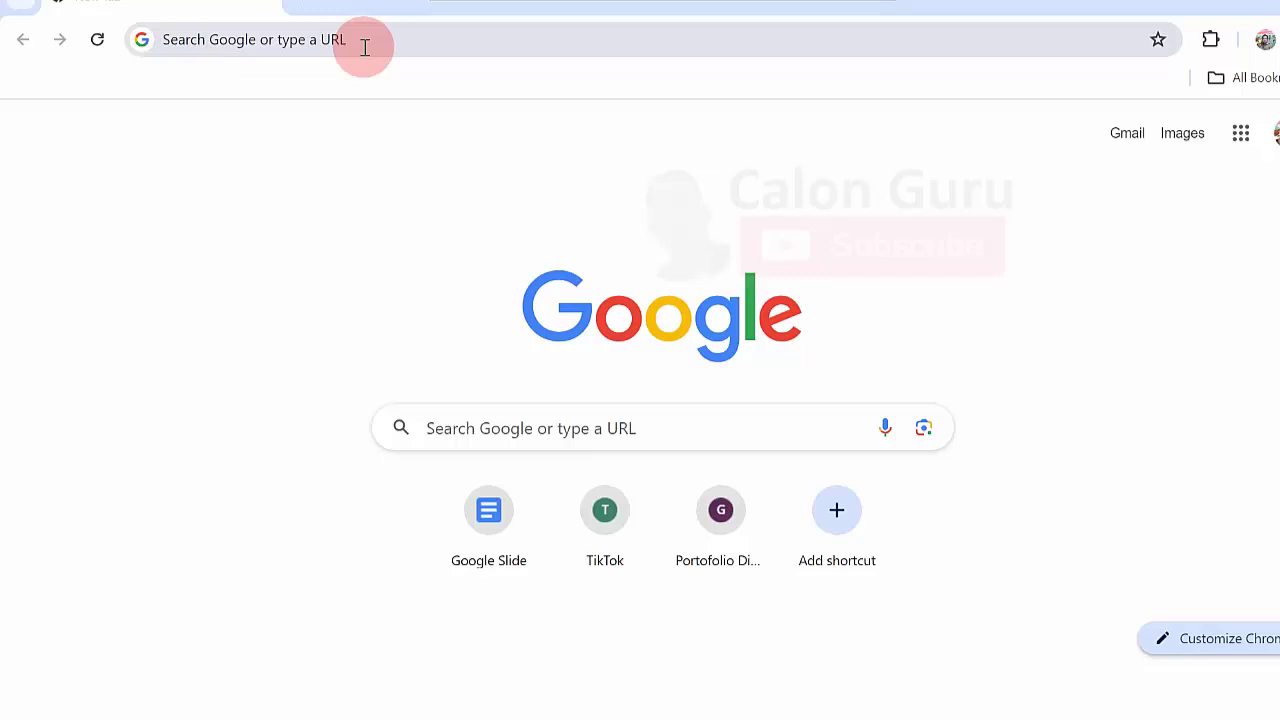
left_click(365, 47)
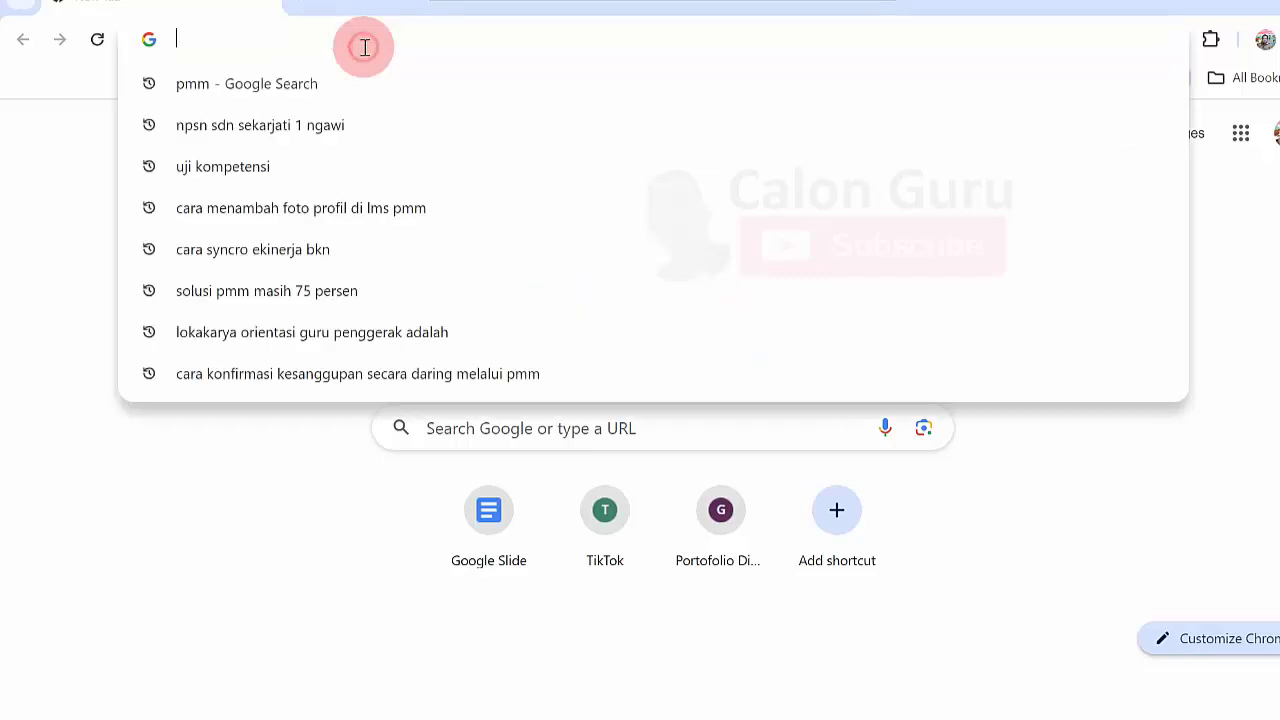
type("gu")
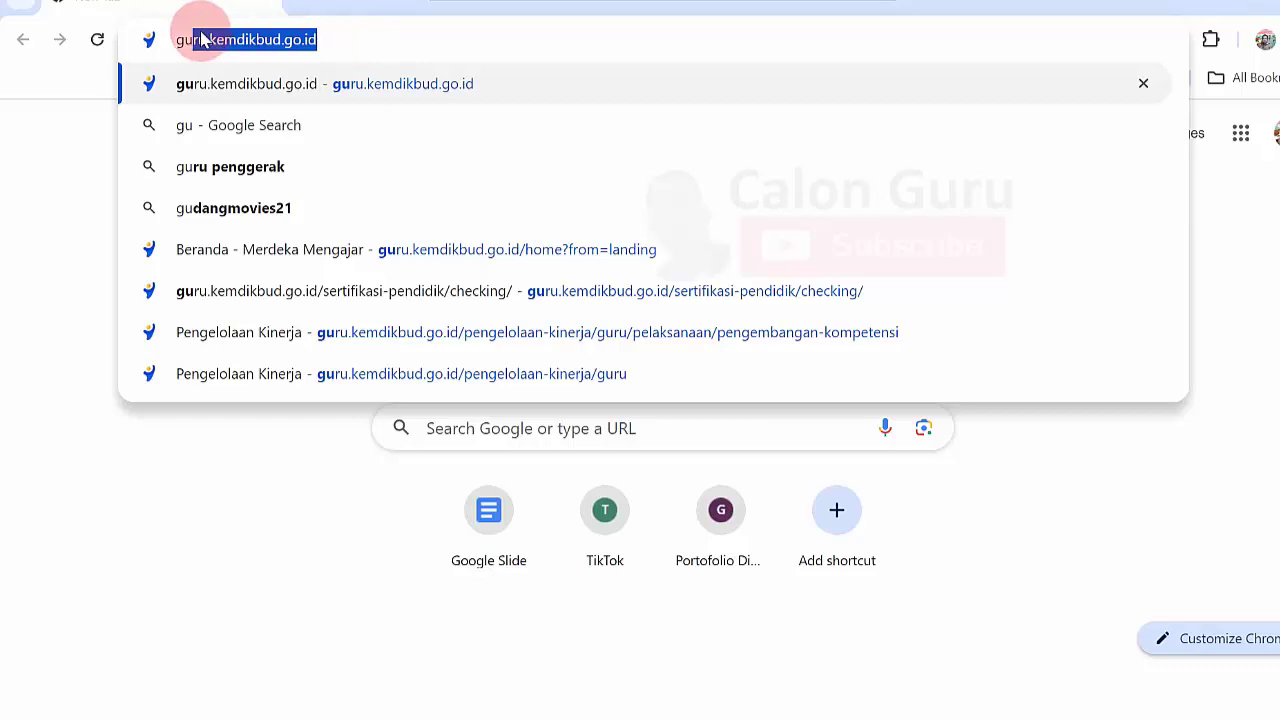
left_click(361, 38)
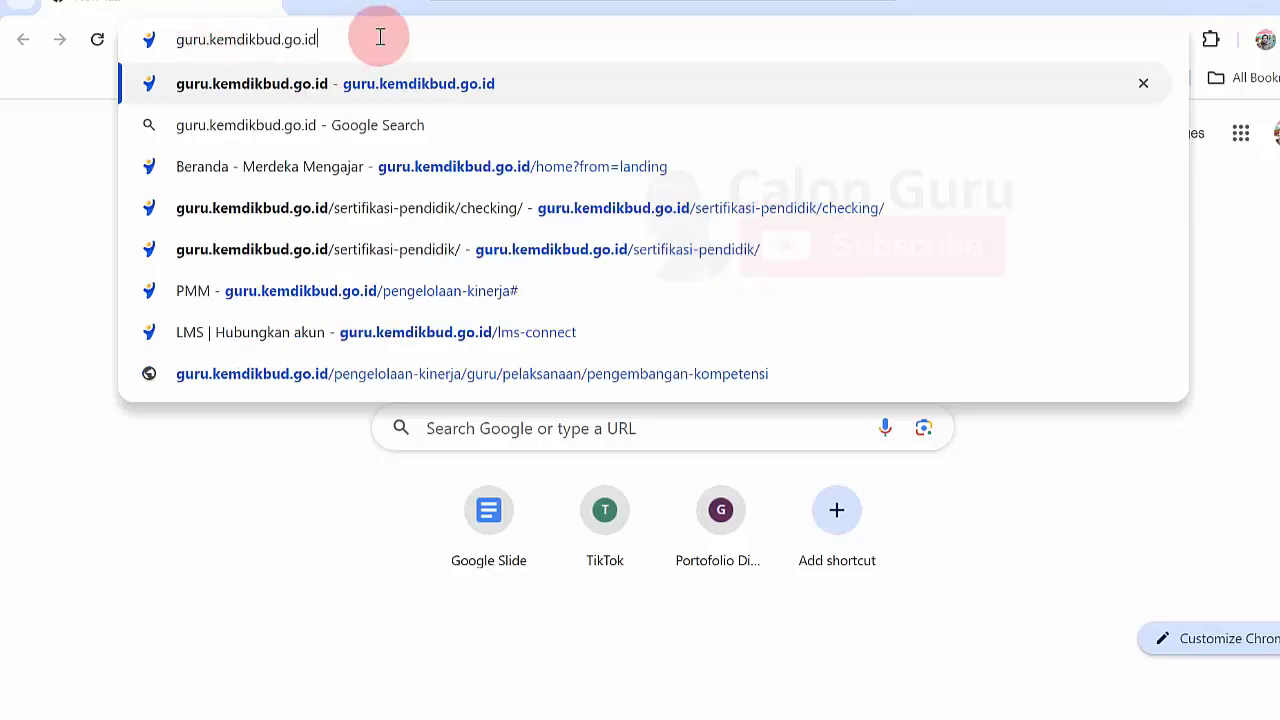
key("Return")
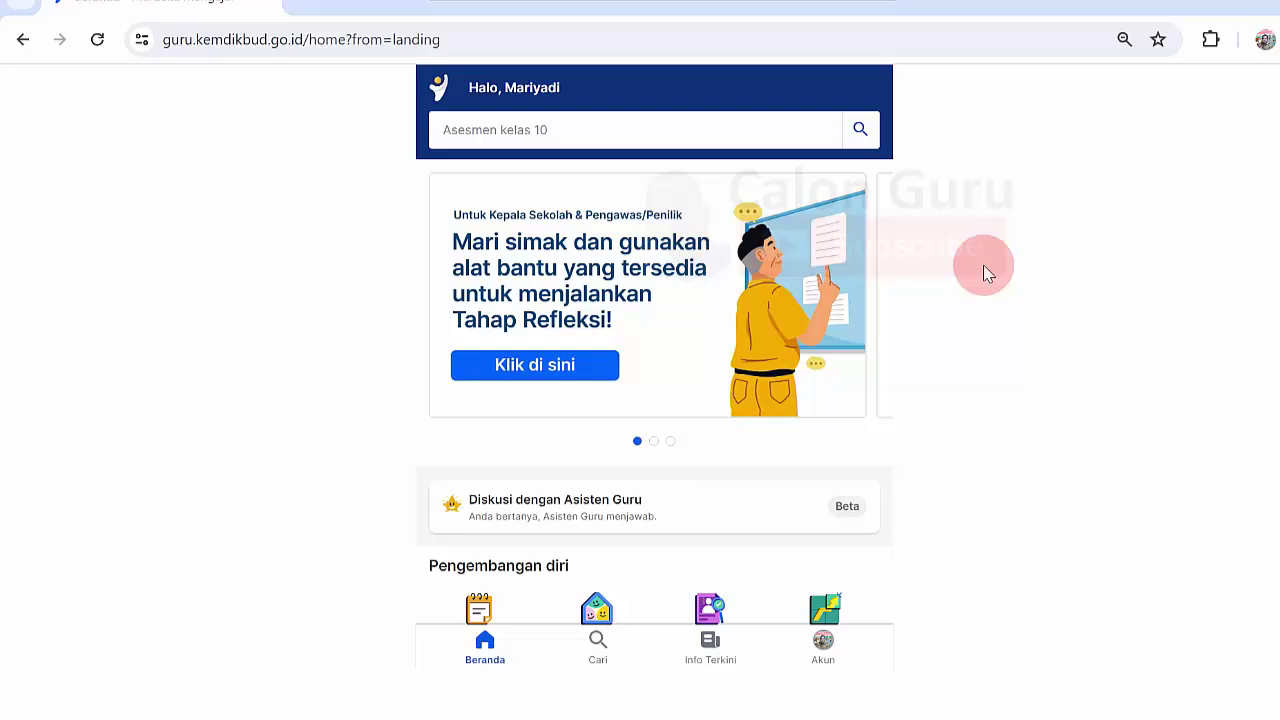
Step: Look over the guru.kemdikbud.go.id page, then open a new tab showing the New Tab page
scroll(985, 272, "down", 4)
scroll(985, 272, "up", 4)
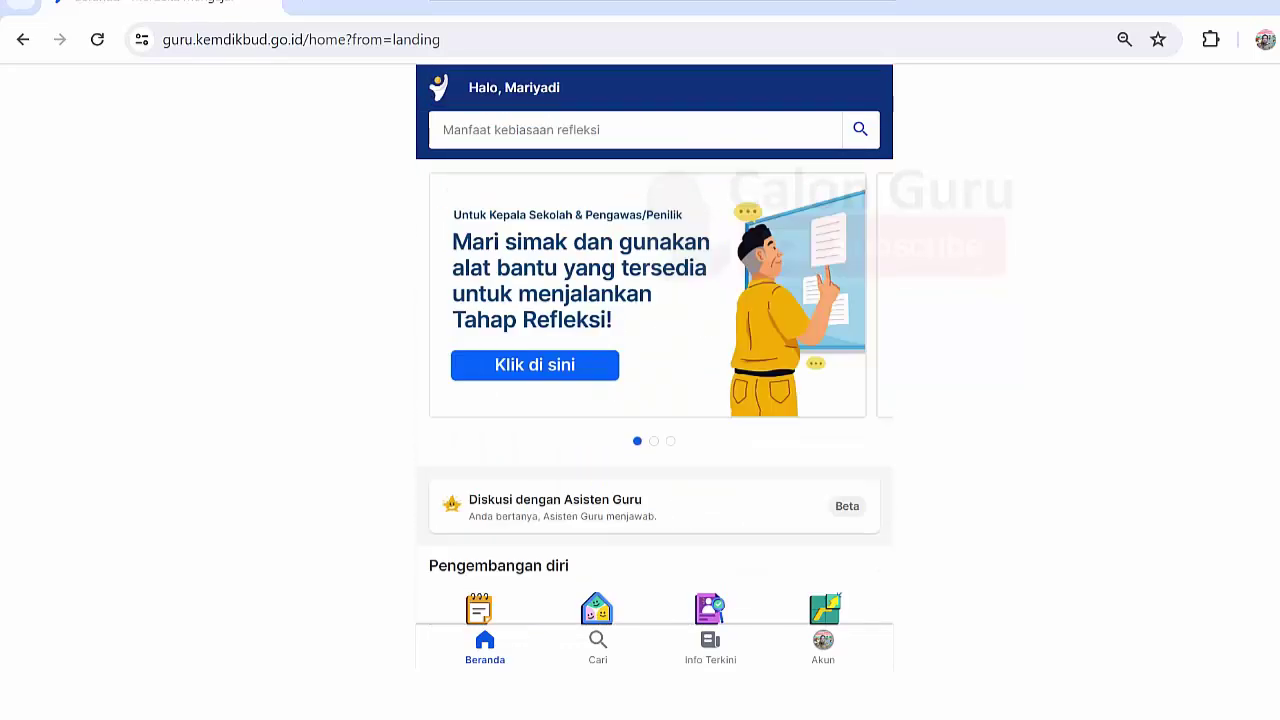
scroll(884, 481, "down", 5)
scroll(884, 481, "up", 5)
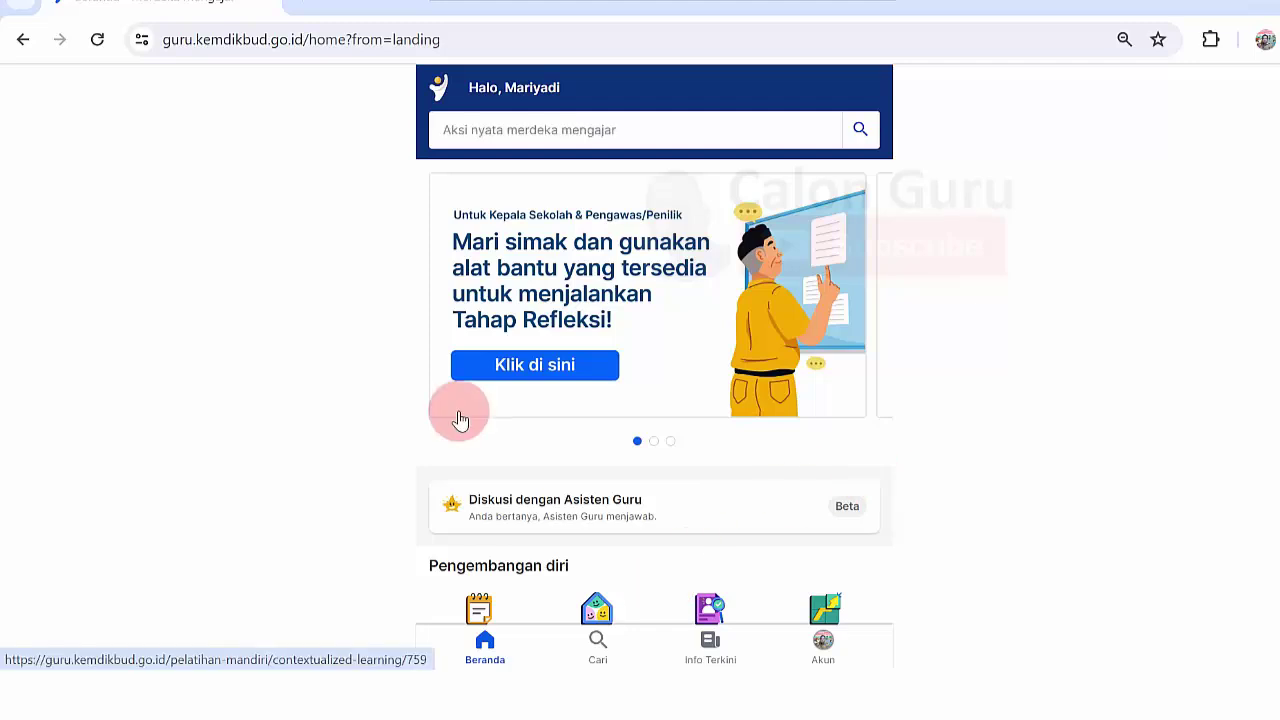
left_click(288, 8)
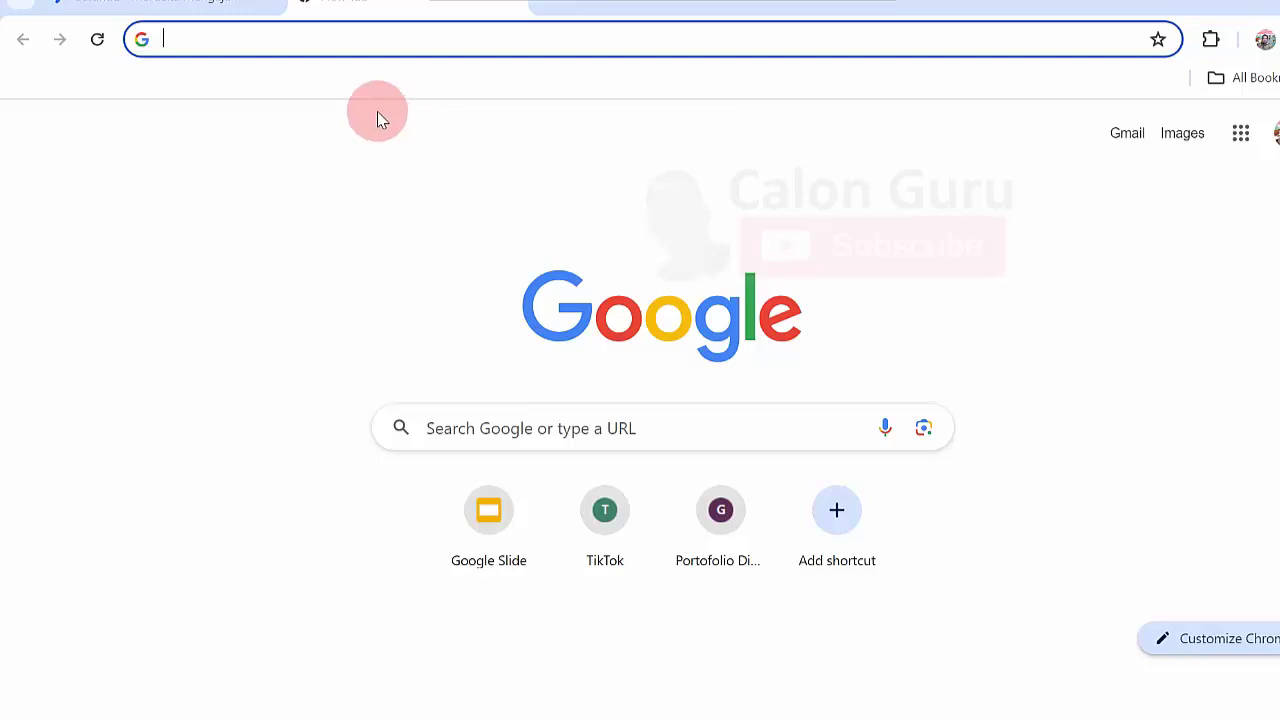
Step: Copy the guru.kemdikbud.go.id/home?from=landing address, then open a fresh New Tab page with Ctrl+T
left_click(229, 10)
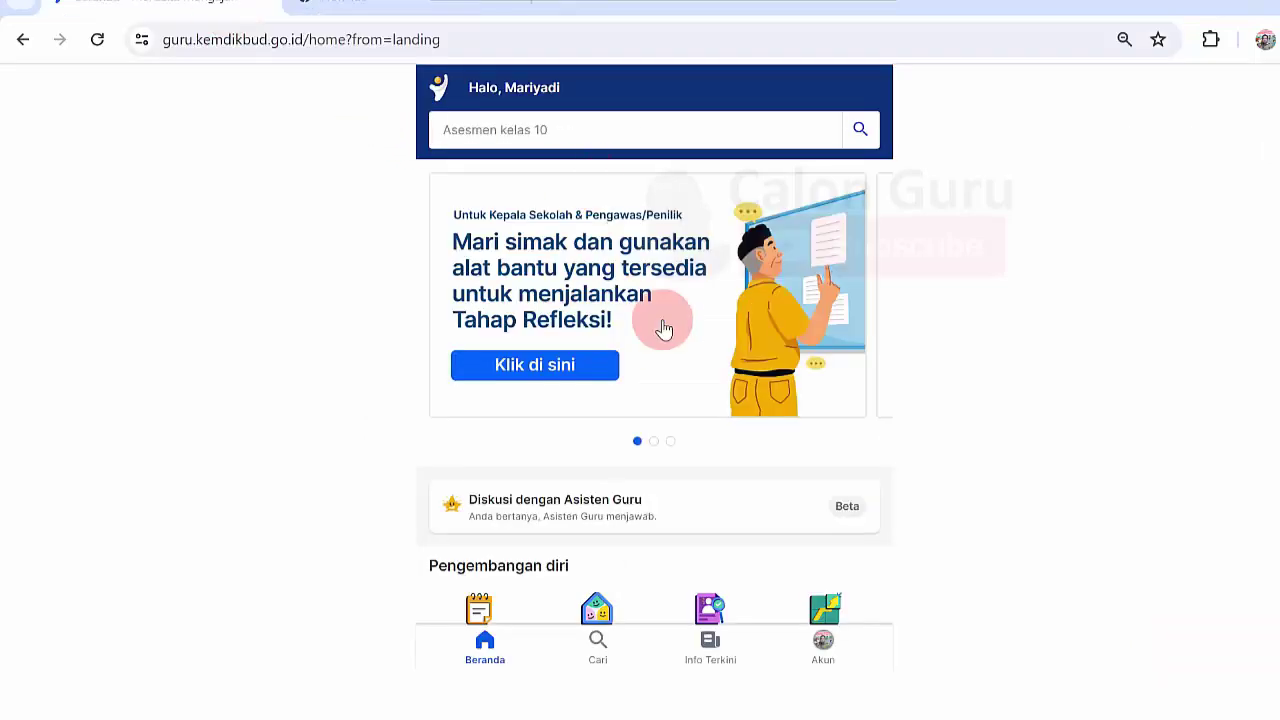
left_click(393, 39)
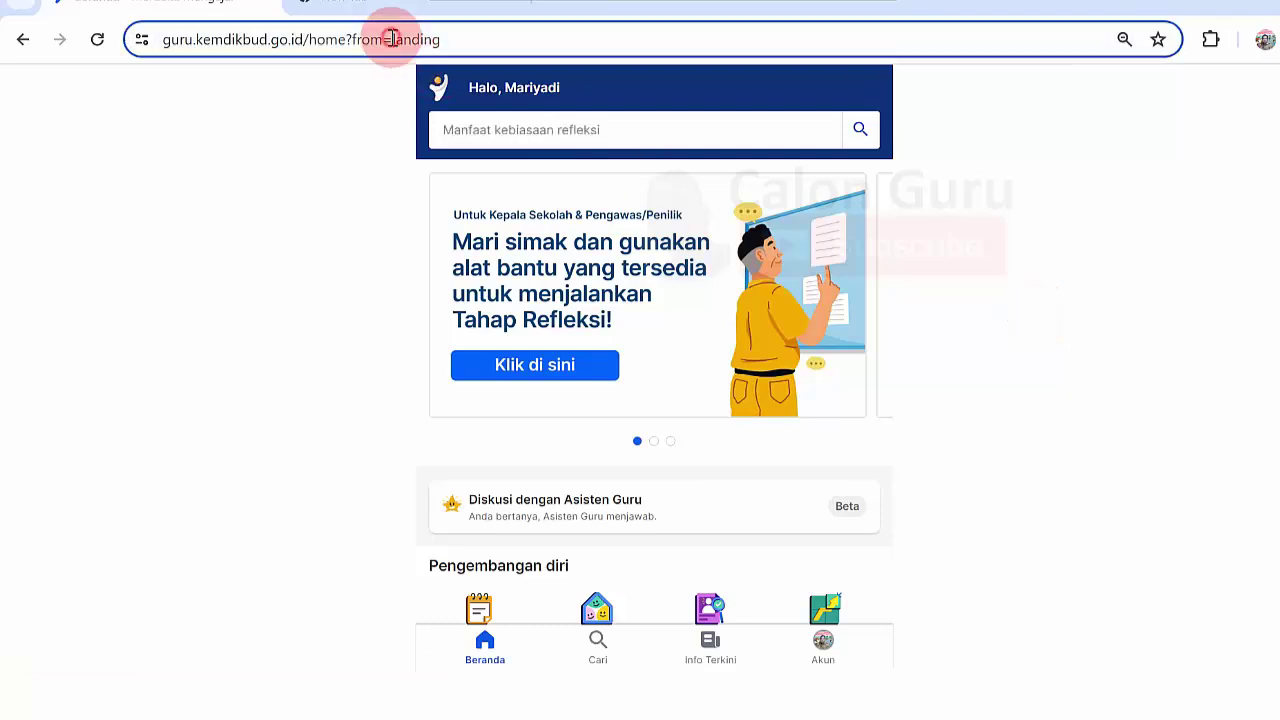
left_click(393, 39)
triple_click(392, 39)
double_click(393, 39)
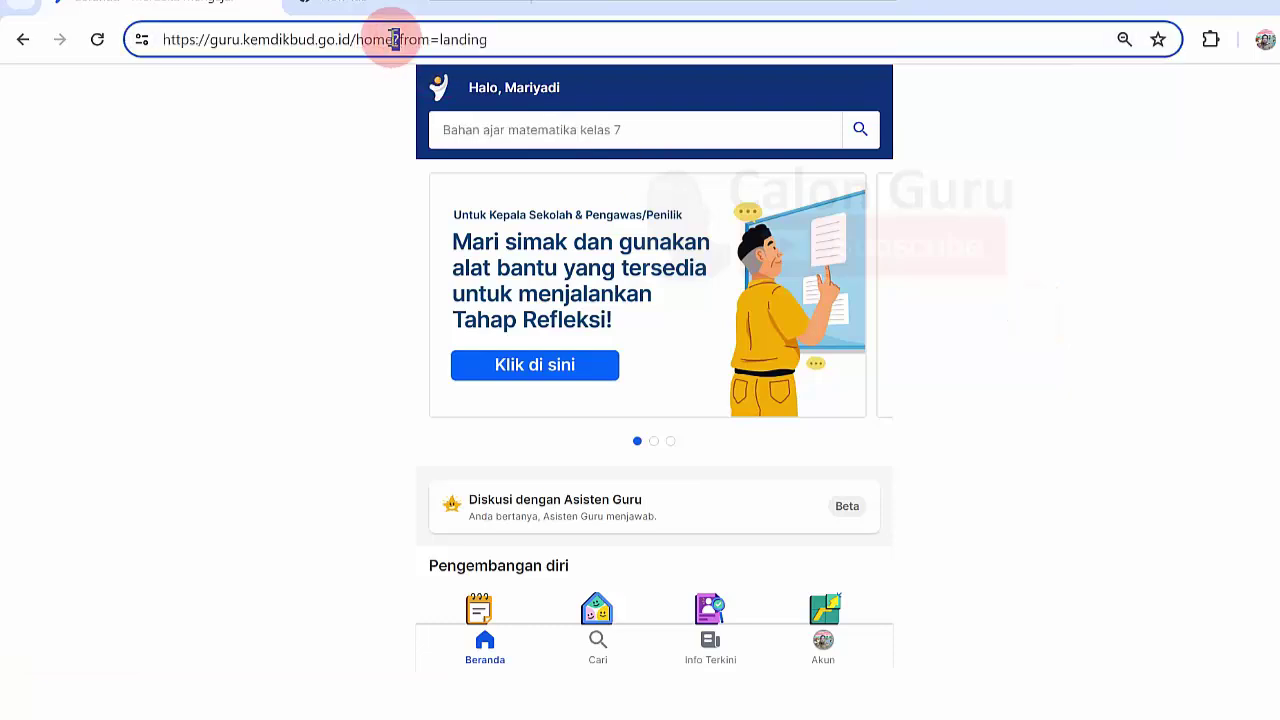
triple_click(393, 39)
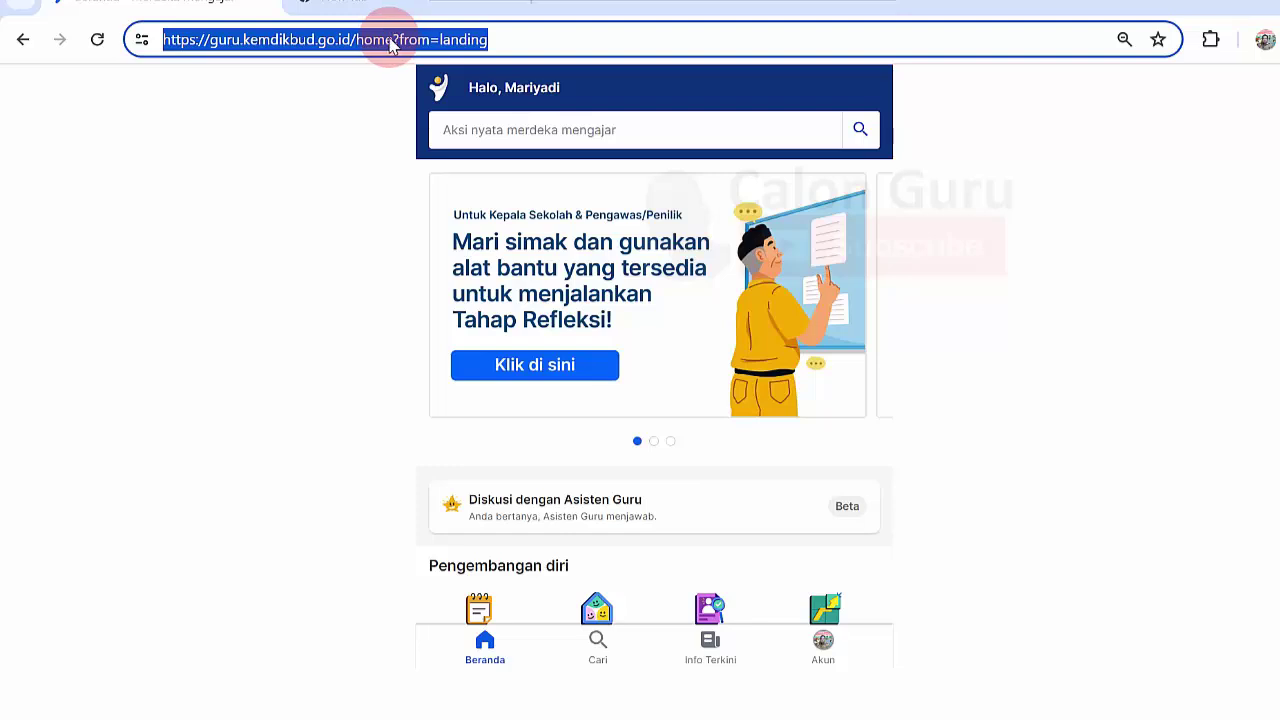
right_click(390, 44)
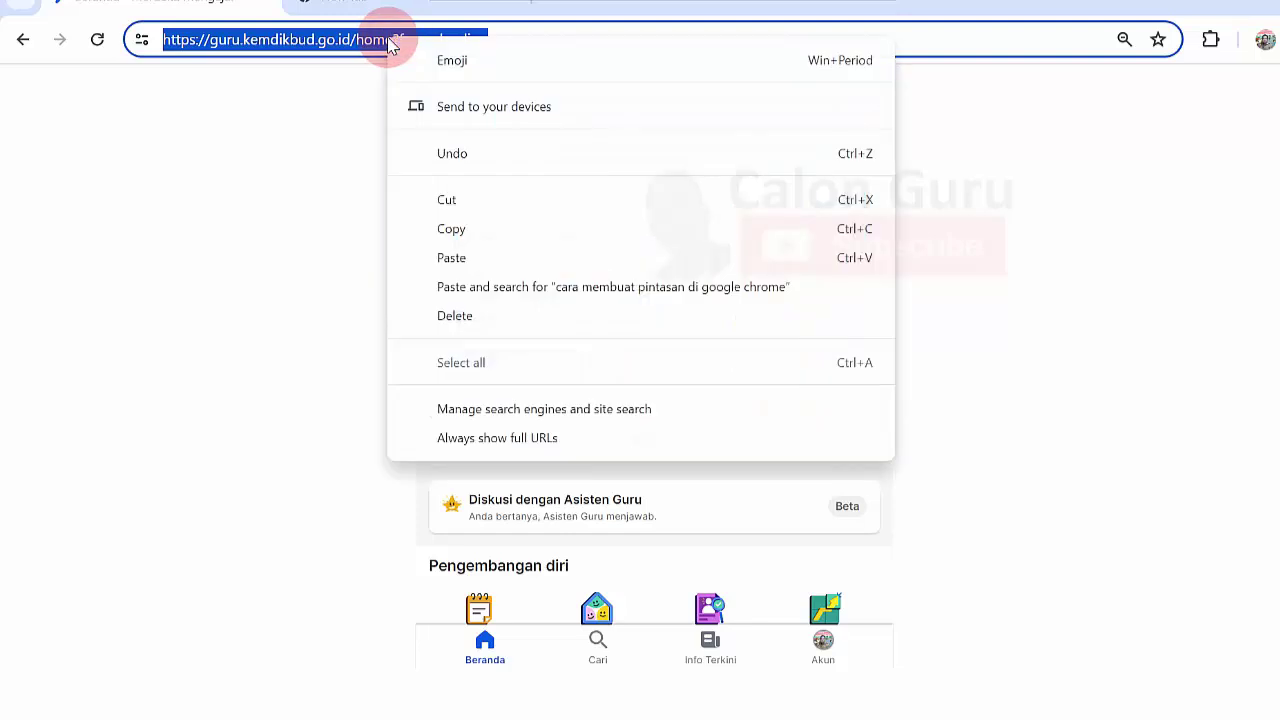
left_click(450, 229)
key("ctrl+t")
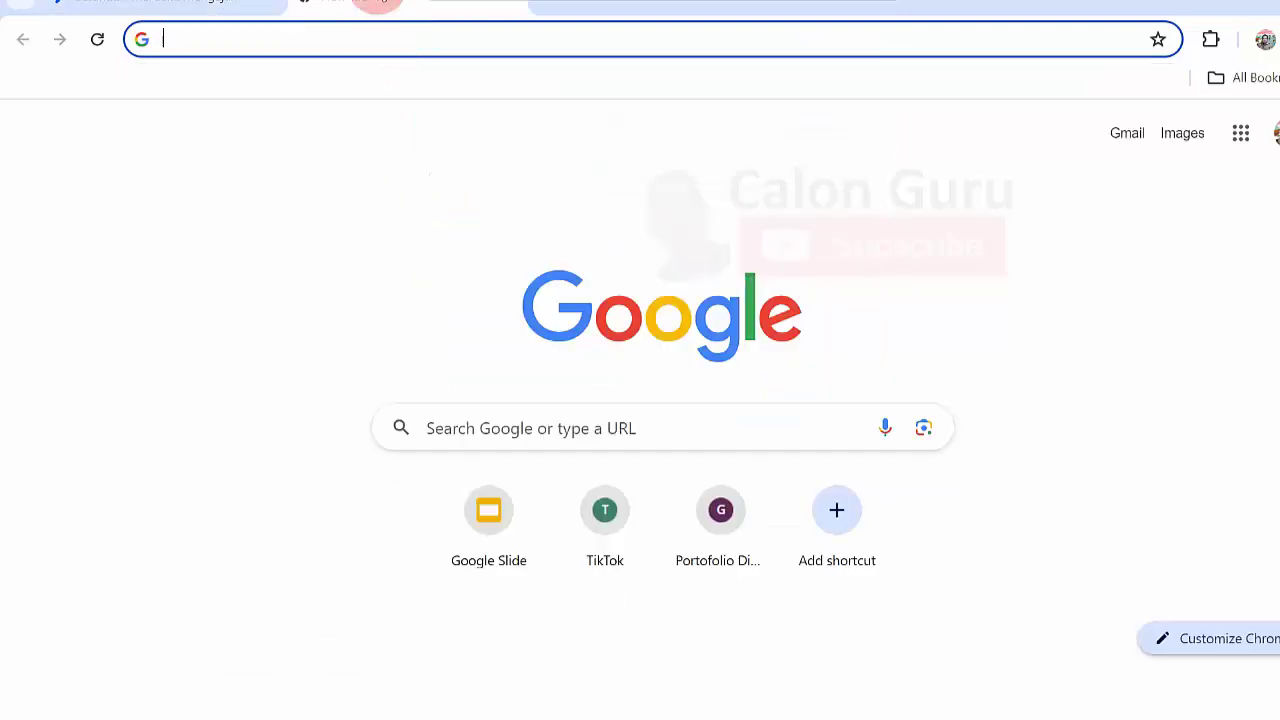
left_click(518, 195)
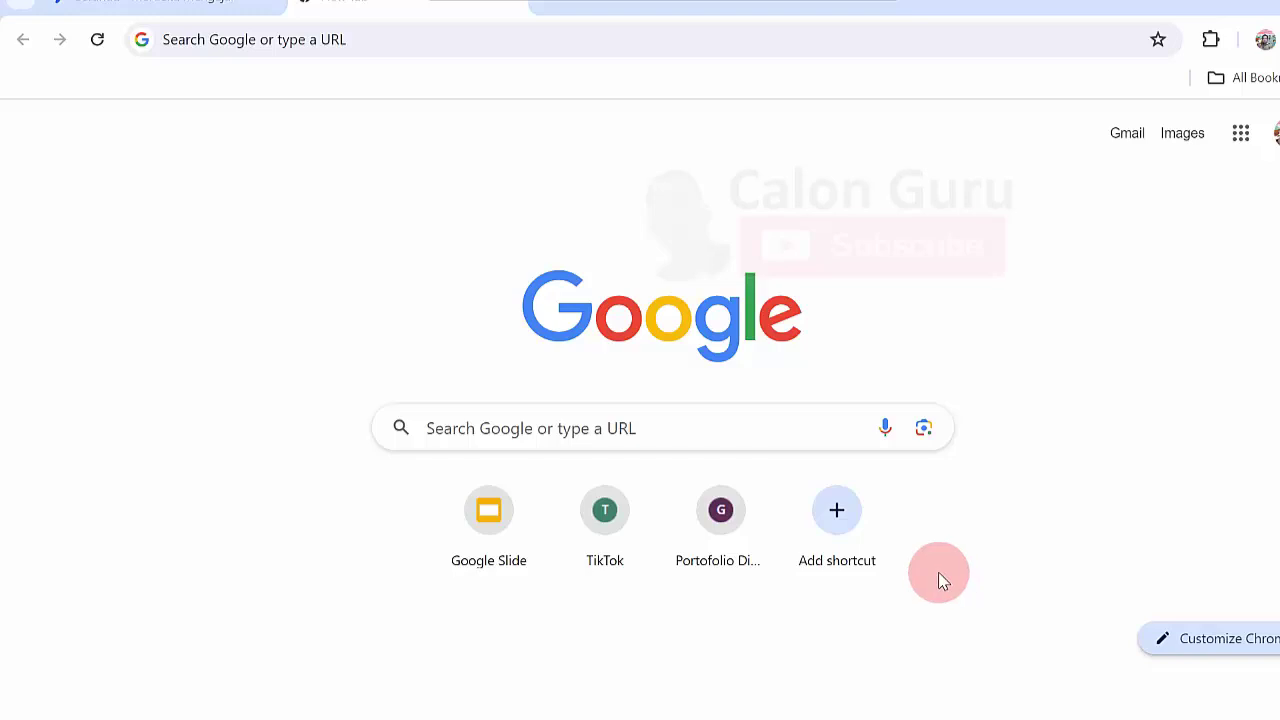
Step: Add an 'Akun PMM' shortcut with the pasted guru.kemdikbud.go.id/home?from=landing URL
left_click(838, 515)
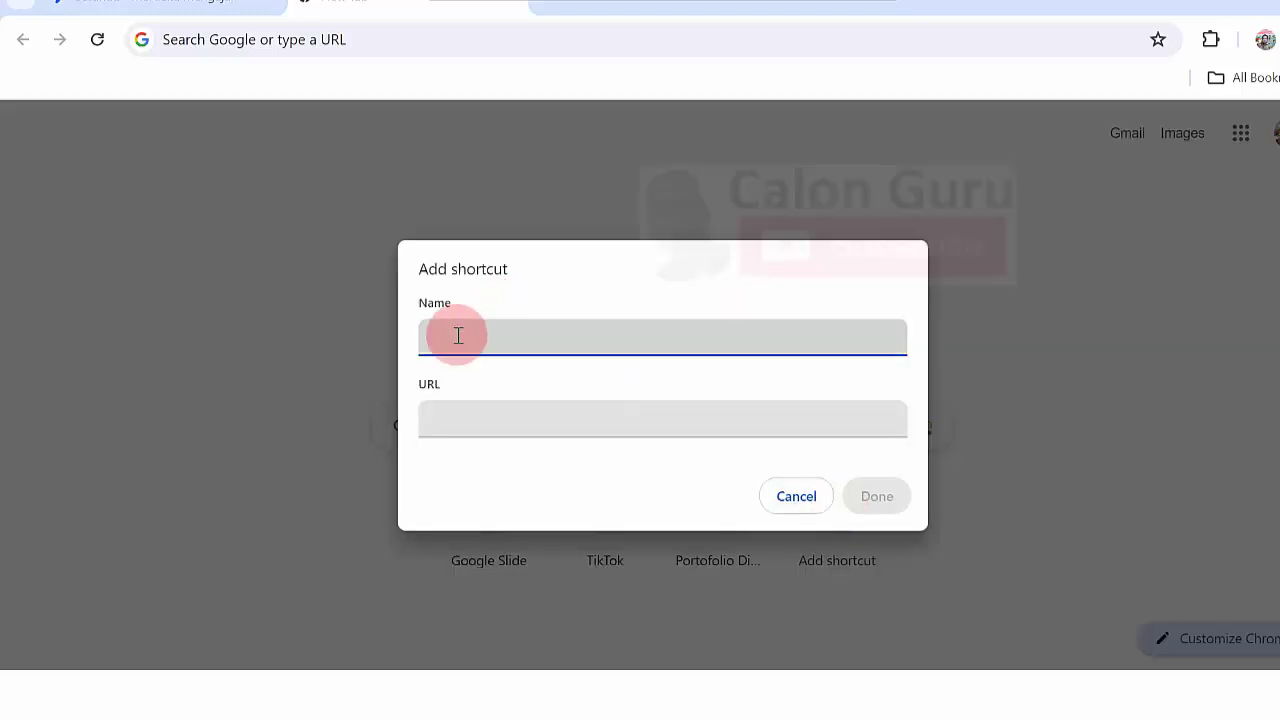
key("Caps_Lock")
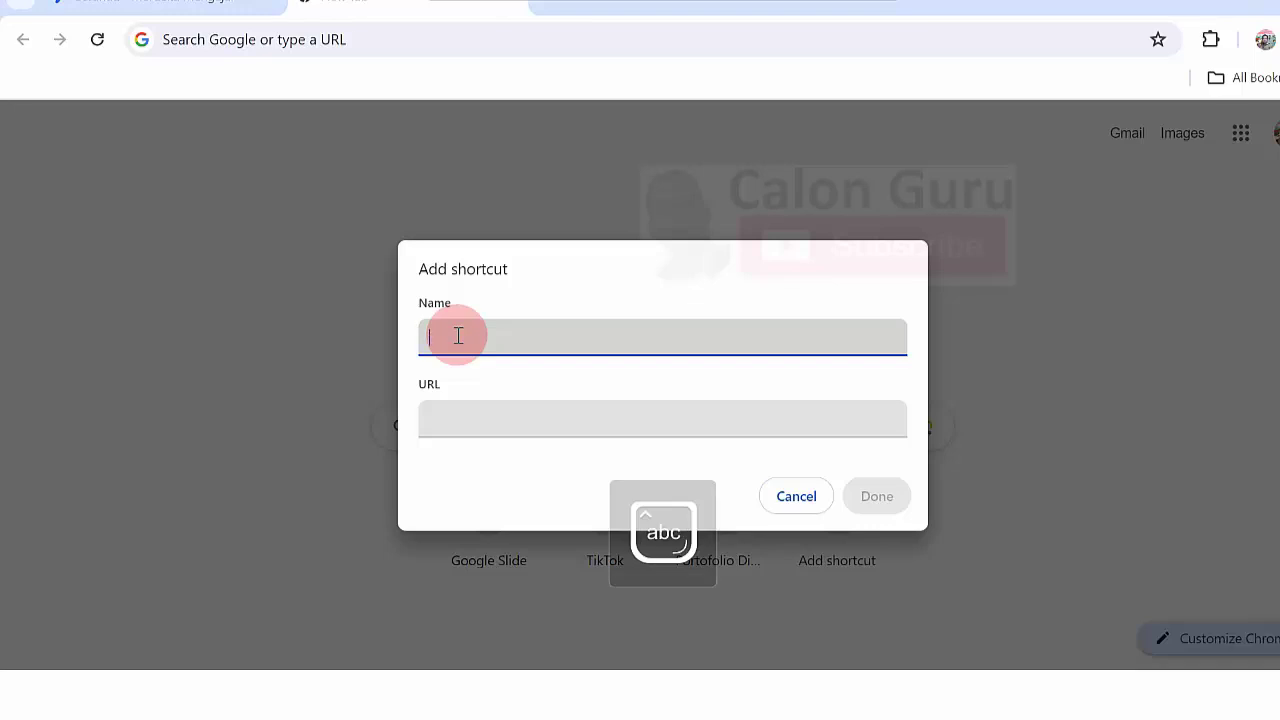
type("A")
key("Caps_Lock")
type("kun")
key("Caps_Lock")
left_click(573, 420)
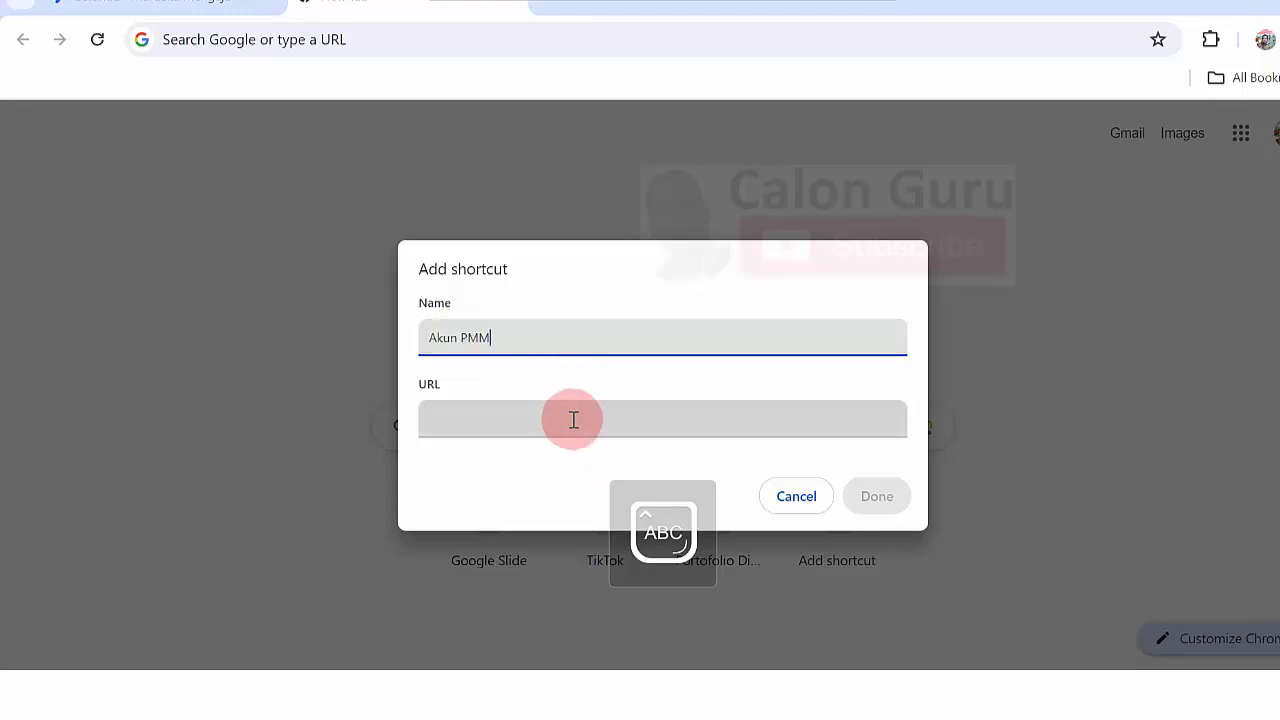
key("ctrl+v")
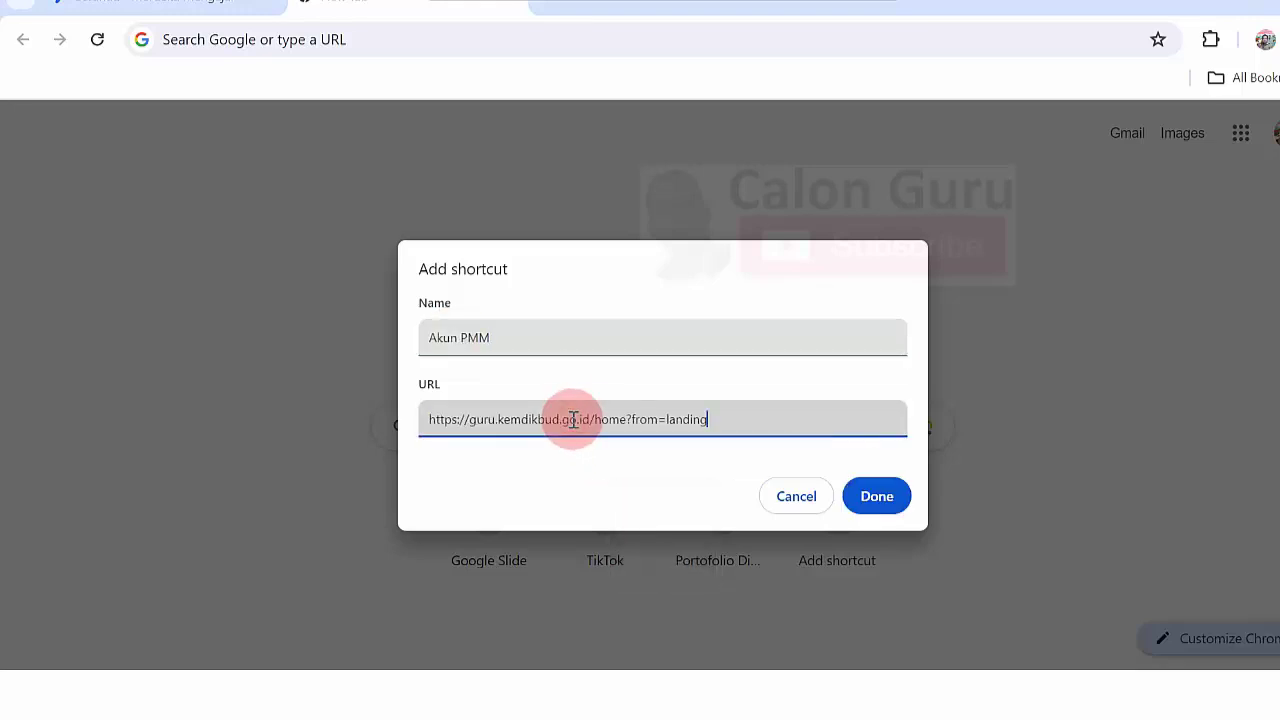
left_click(876, 496)
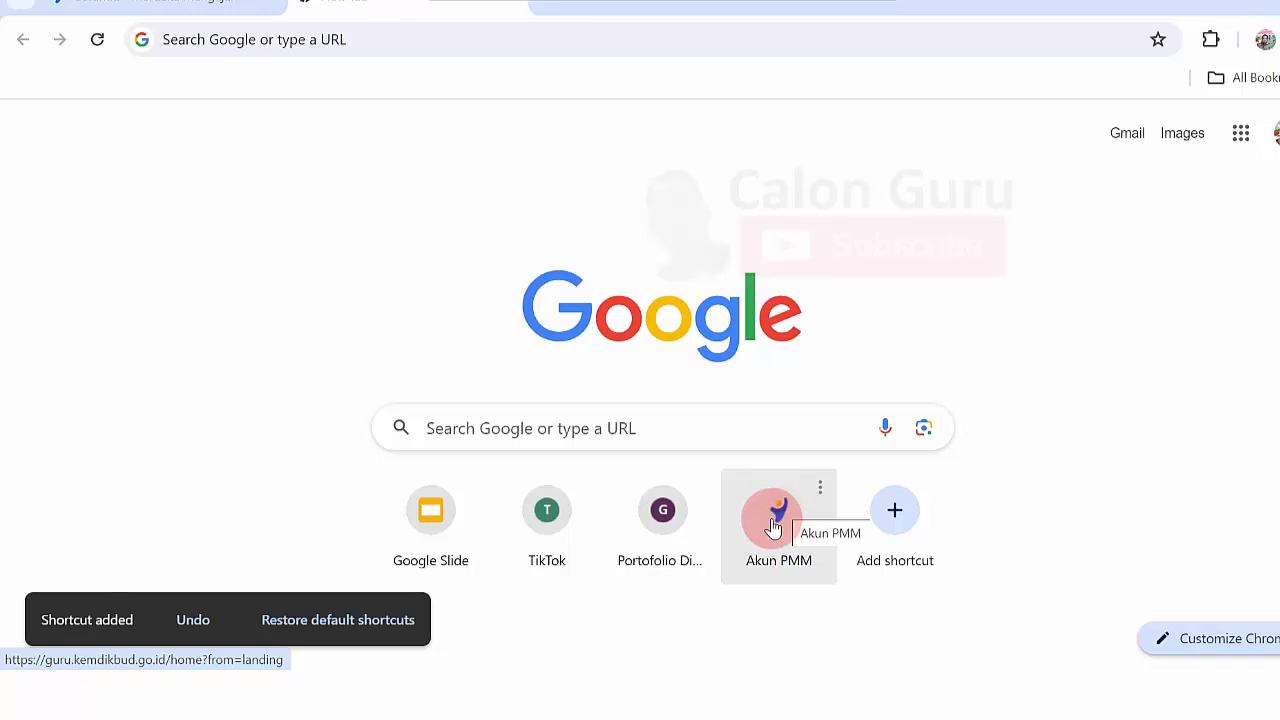
Step: Open the Akun PMM tile, then click it again from a new tab to confirm it loads guru.kemdikbud.go.id
left_click(773, 527)
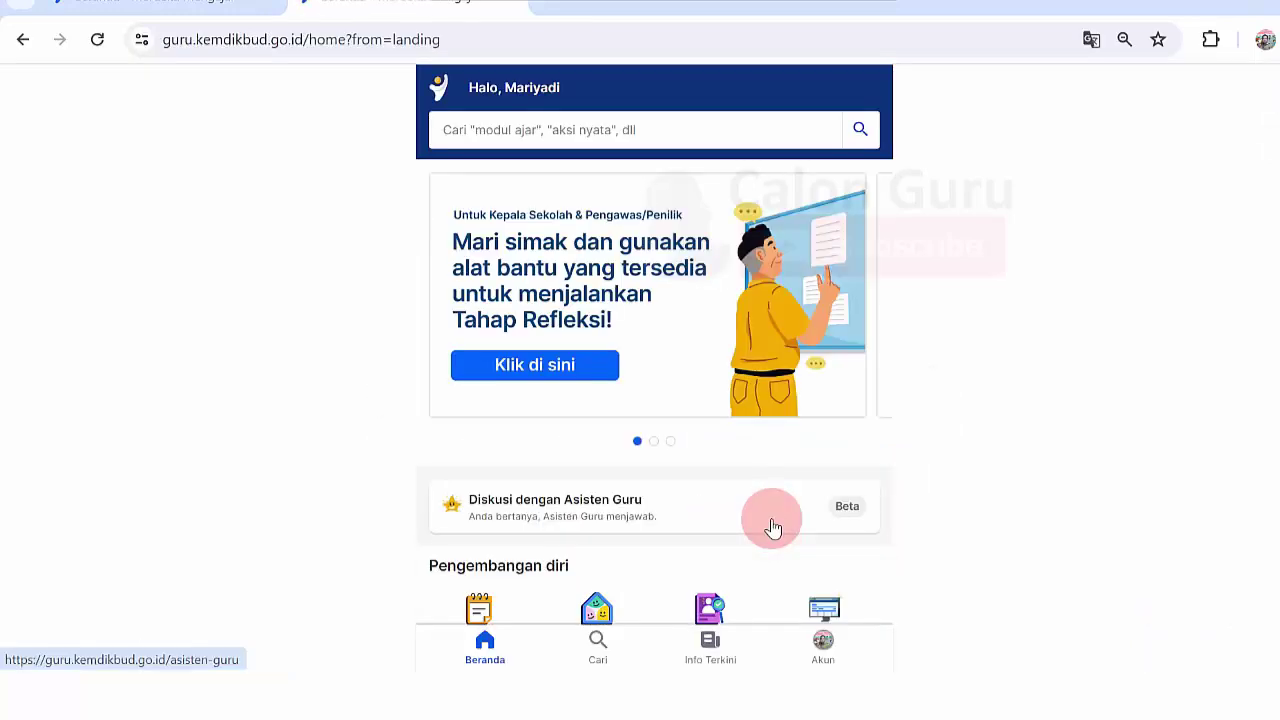
key("ctrl+l")
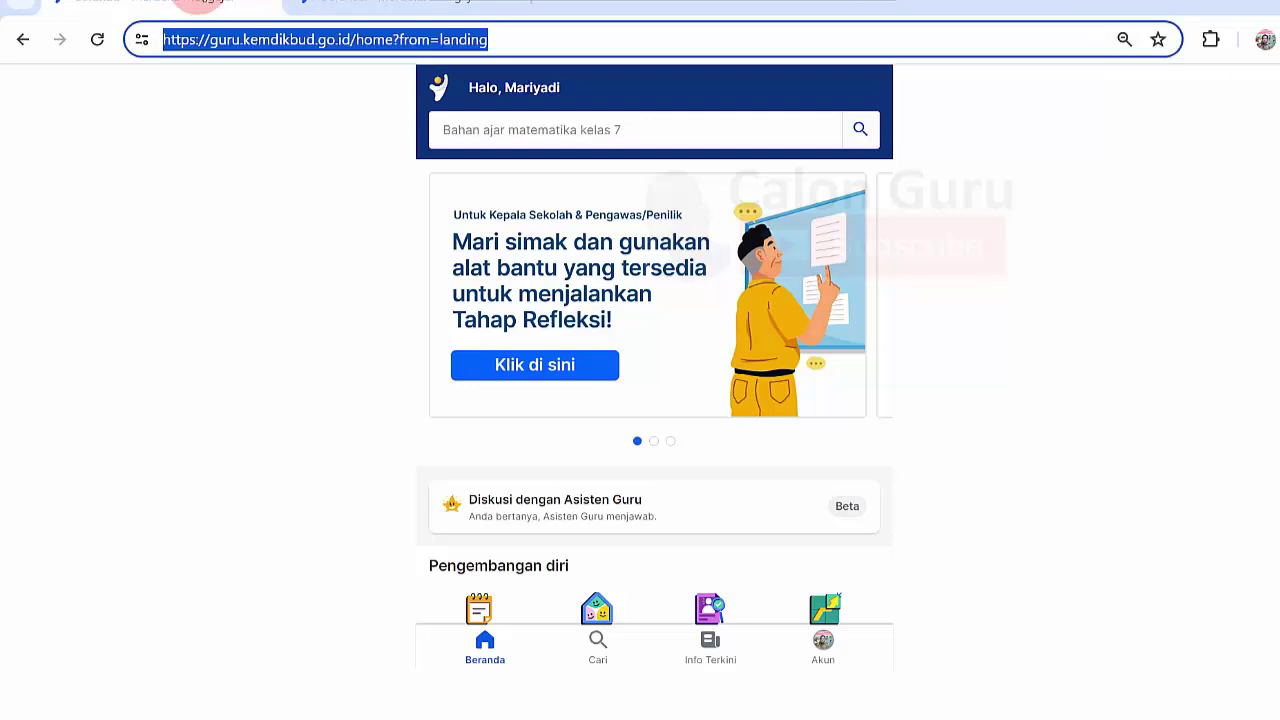
left_click(264, 4)
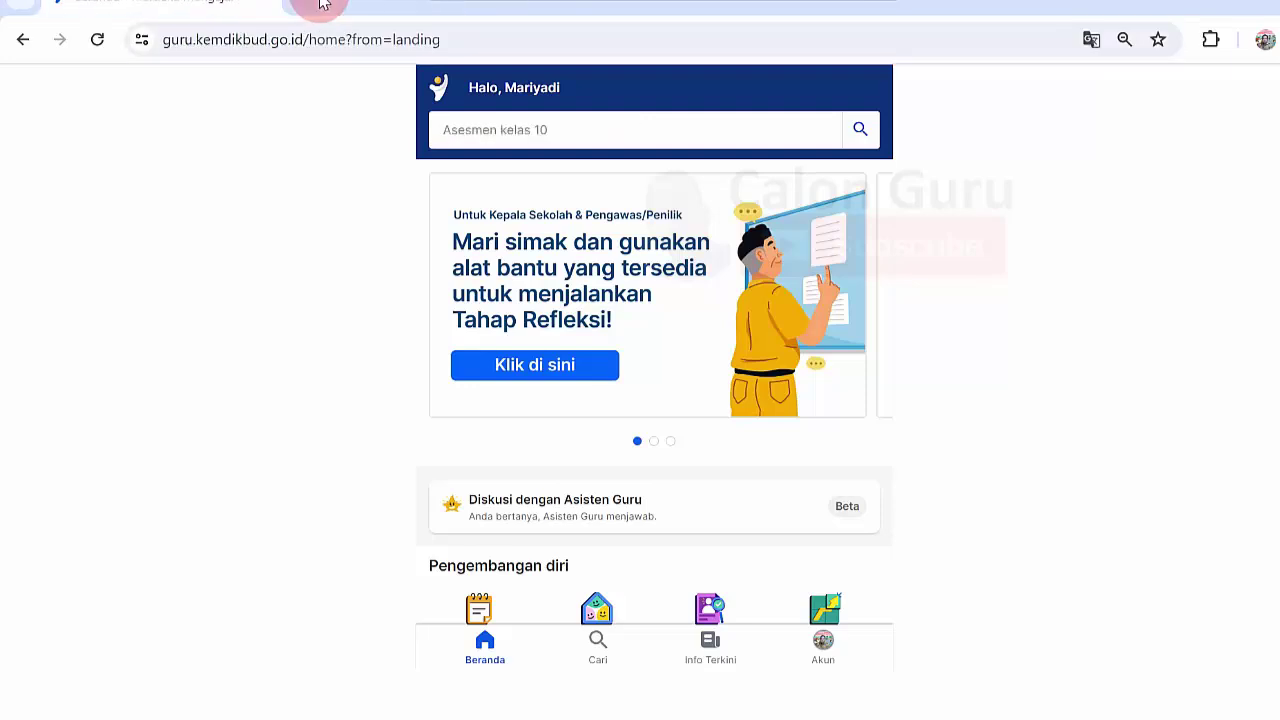
left_click(305, 4)
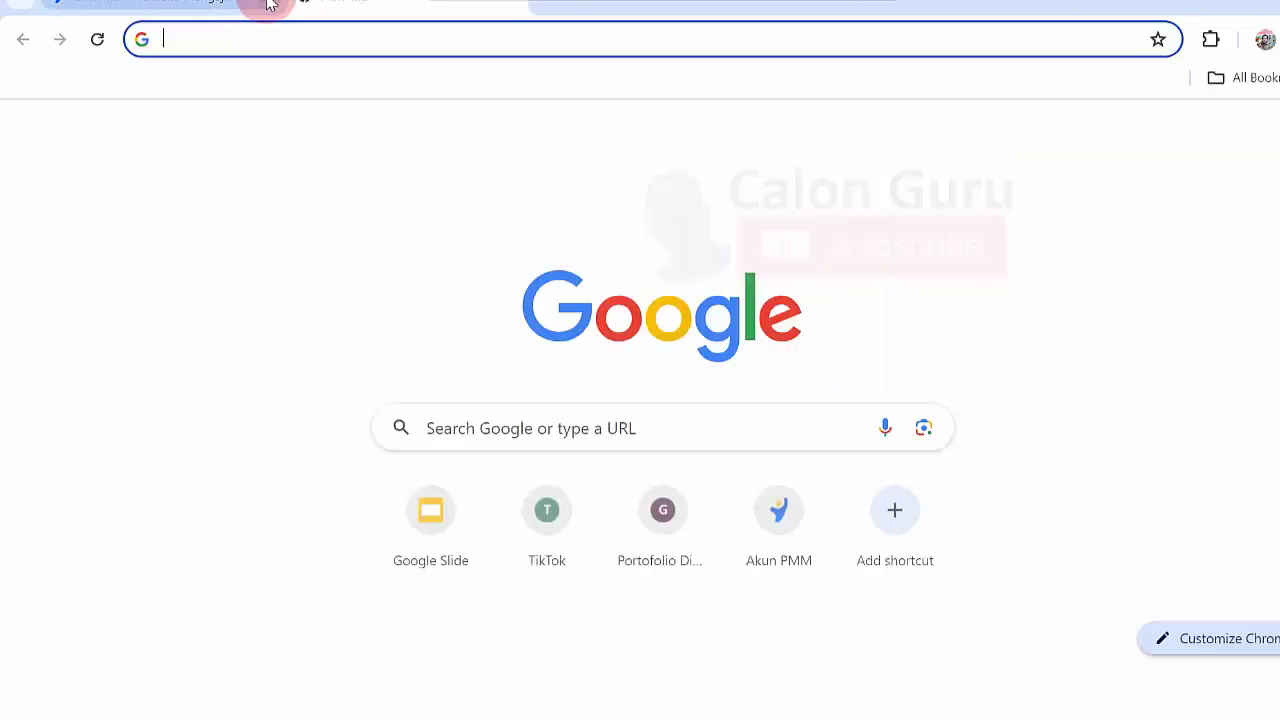
left_click(783, 563)
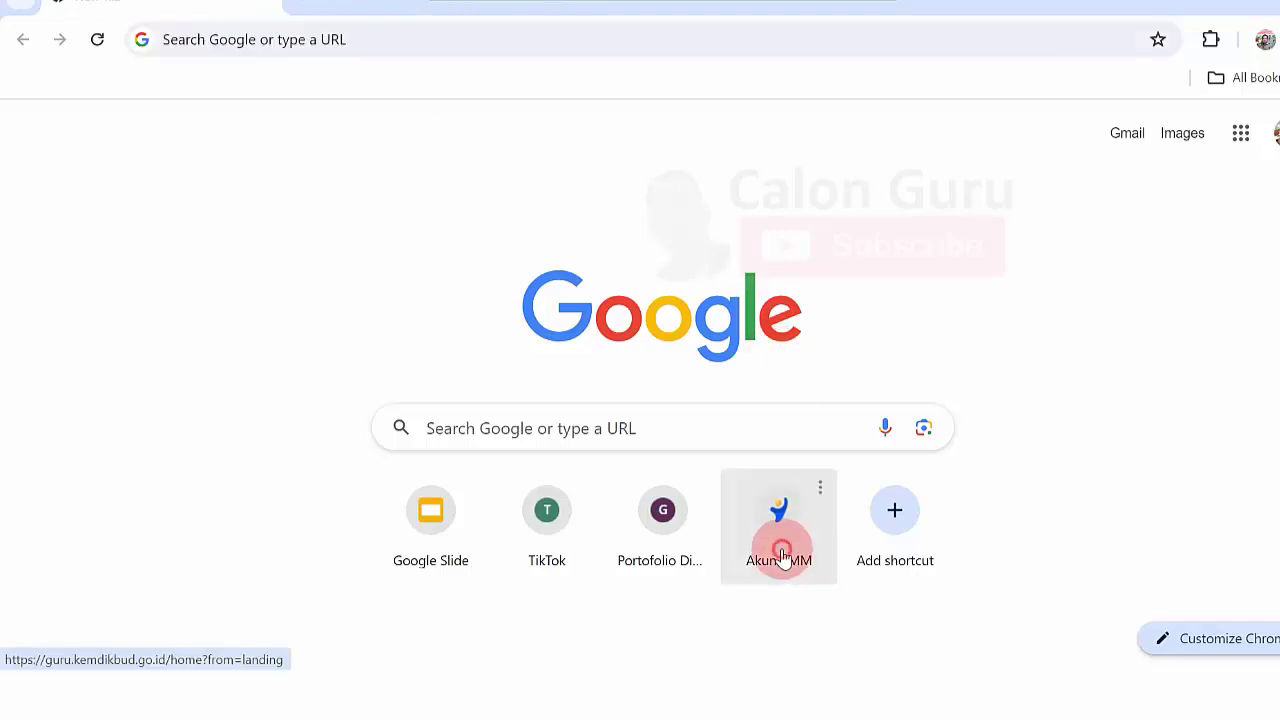